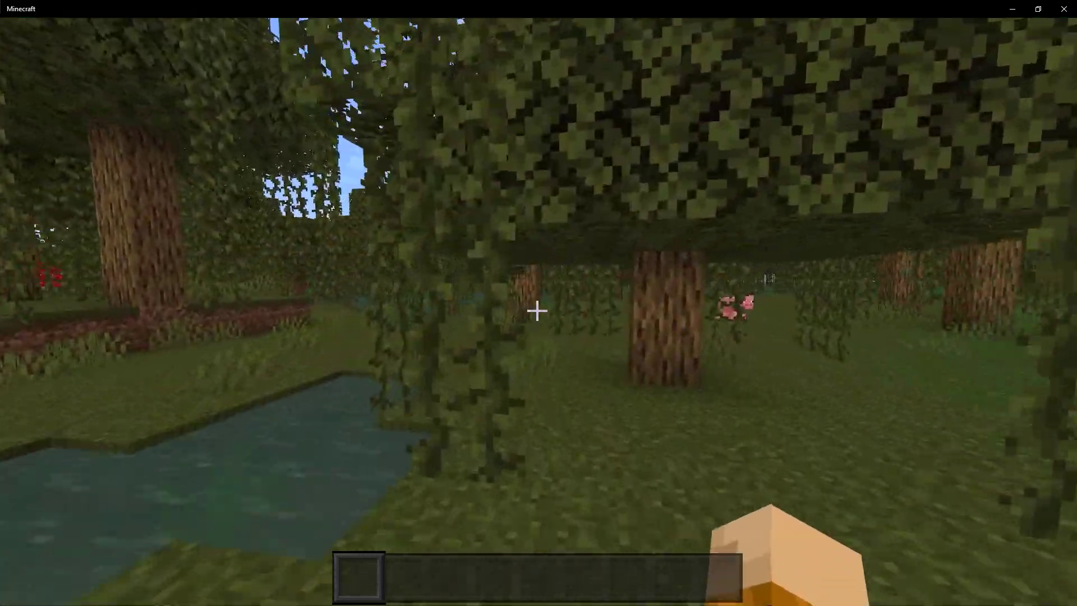
{"action": "key", "text": "w"}
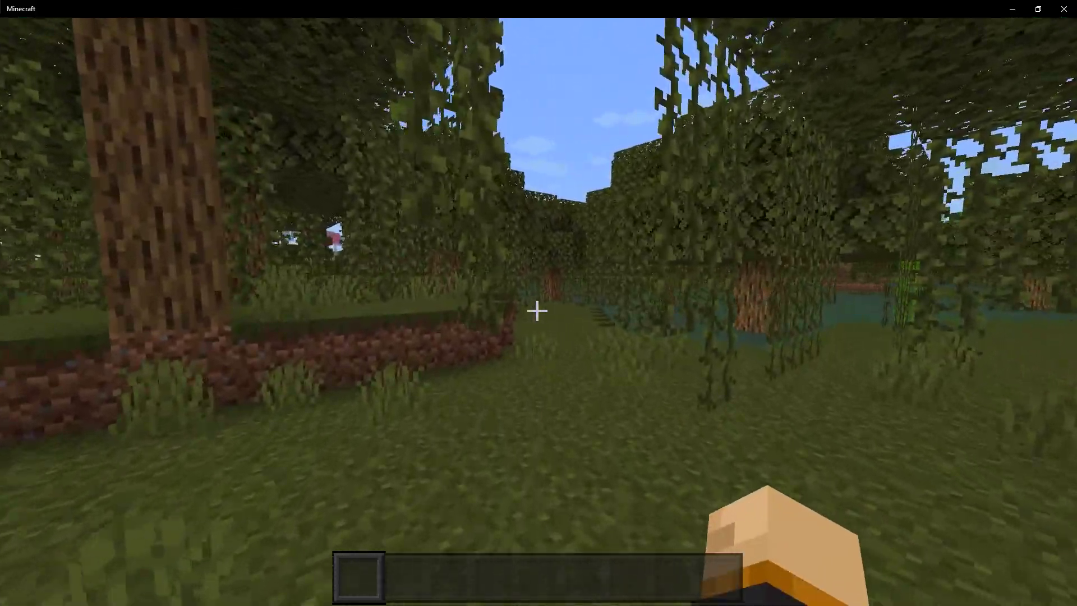
{"action": "key", "text": "w"}
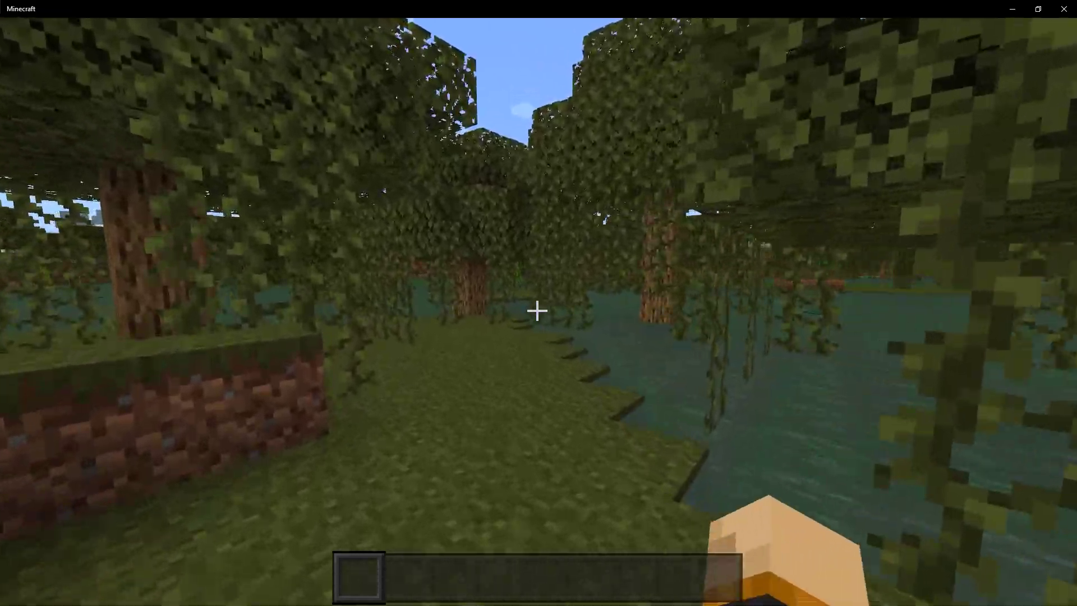
{"action": "key", "text": "w"}
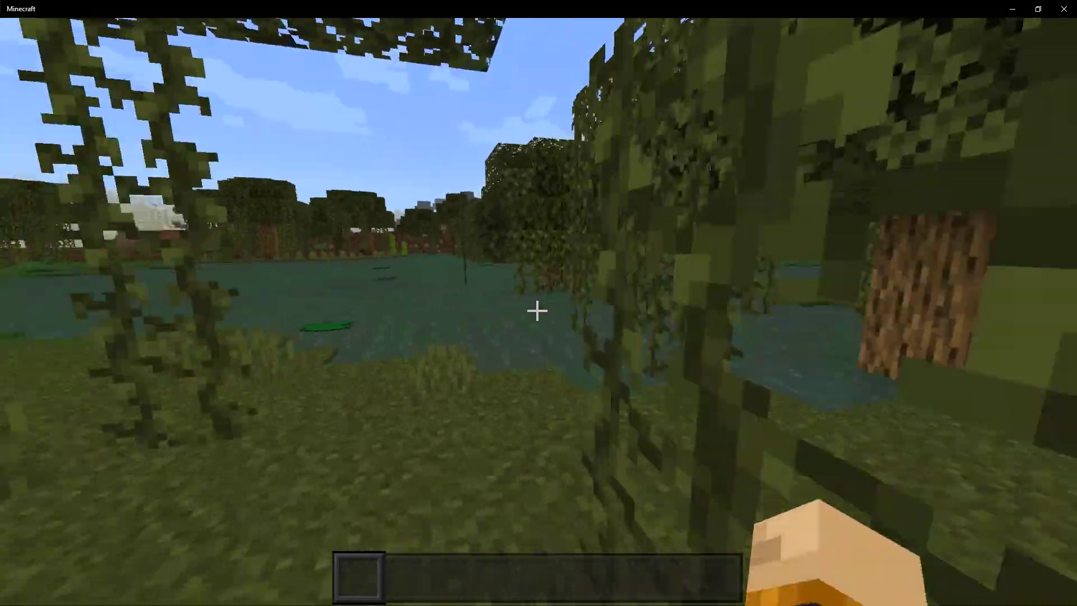
{"action": "key", "text": "w"}
{"action": "key", "text": "w"}
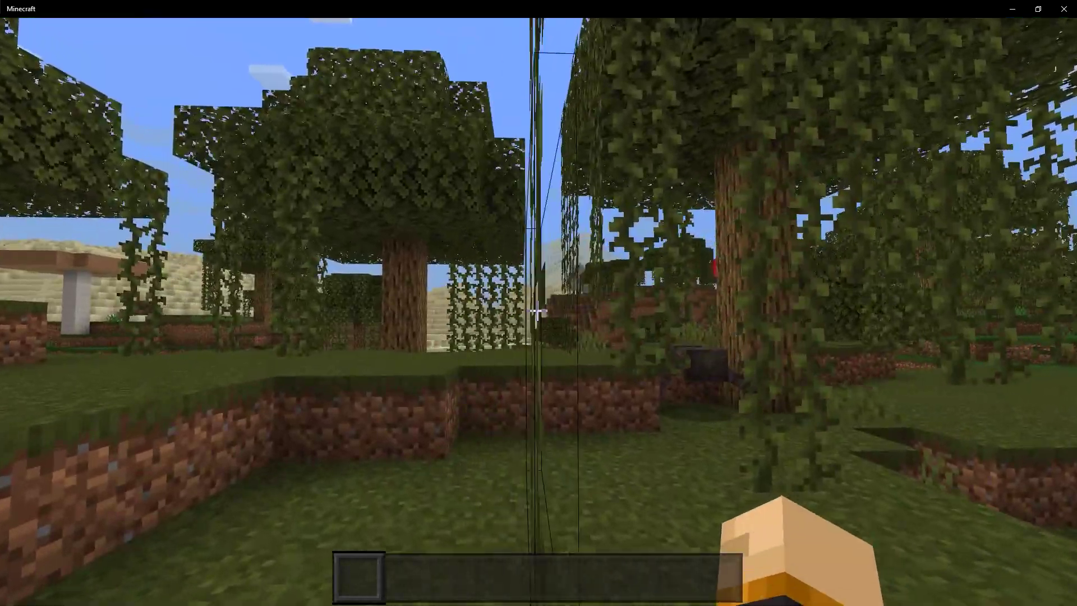
{"action": "key", "text": "w"}
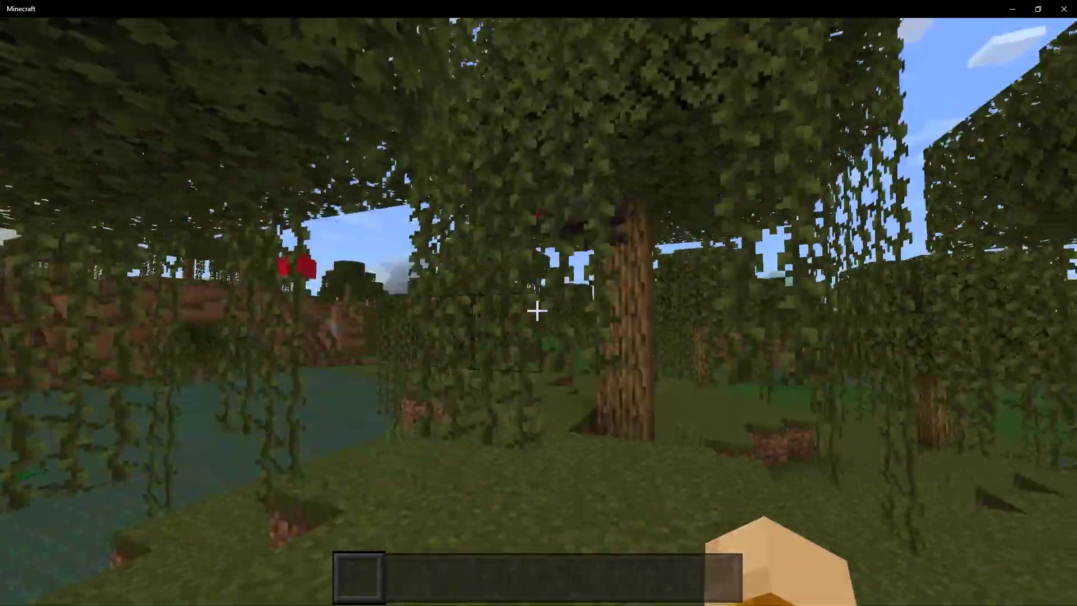
{"action": "key", "text": "w"}
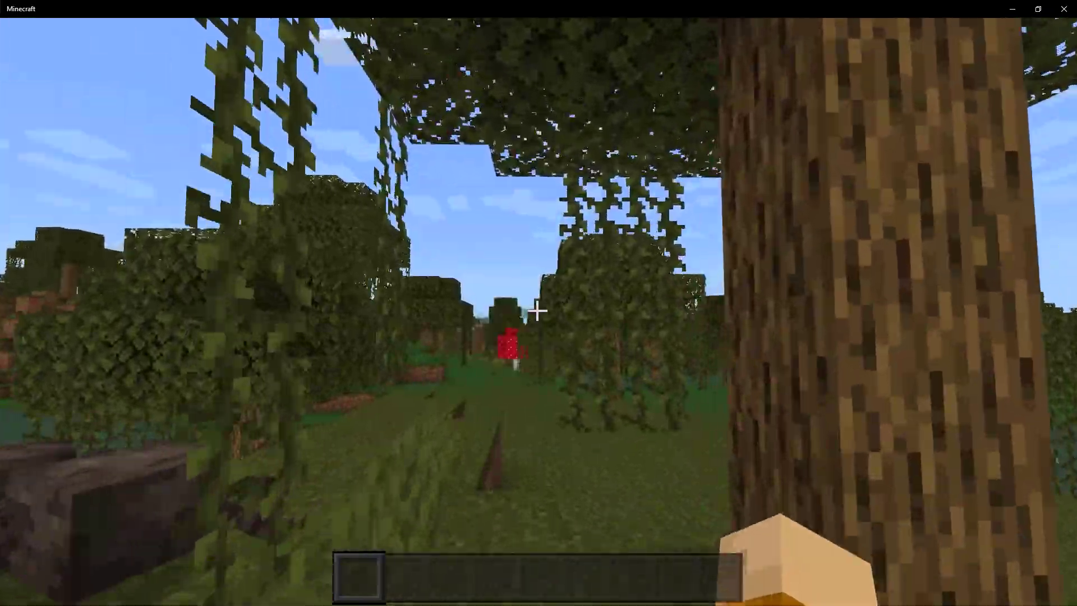
{"action": "key", "text": "w"}
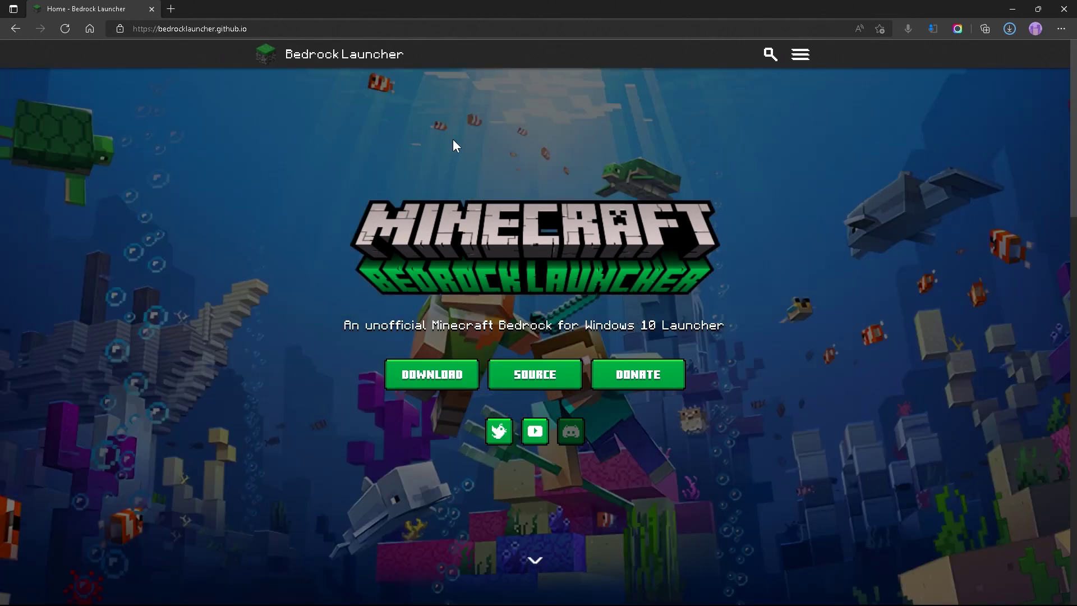
Start downloading the Bedrock Launcher installer from its website and cancel the duplicate BedrockLauncher.Installer (3).exe download
{"action": "left_click", "coordinate": [432, 374]}
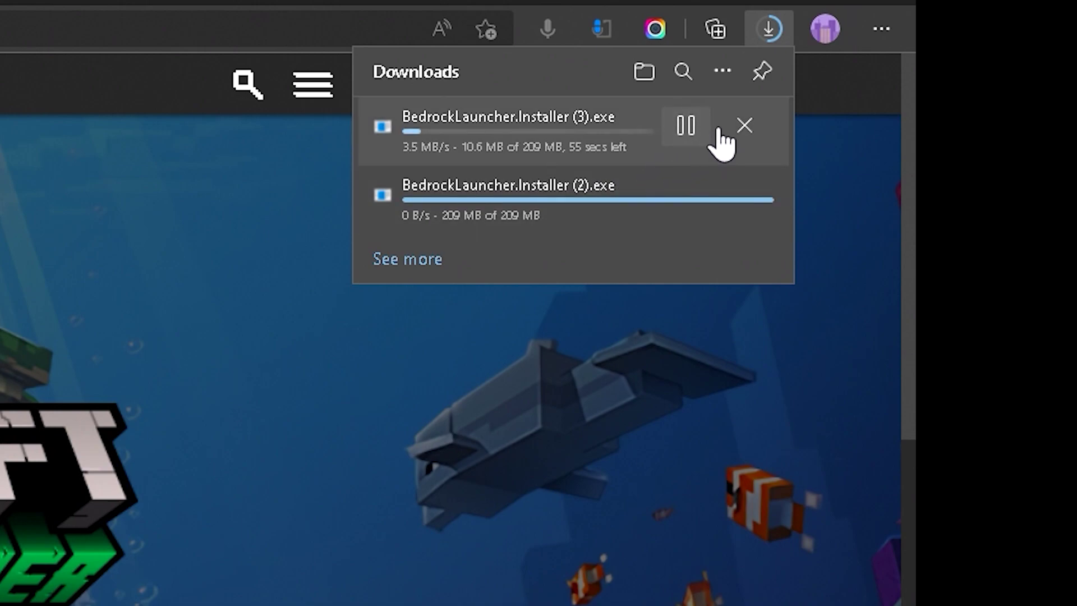
{"action": "left_click", "coordinate": [744, 125]}
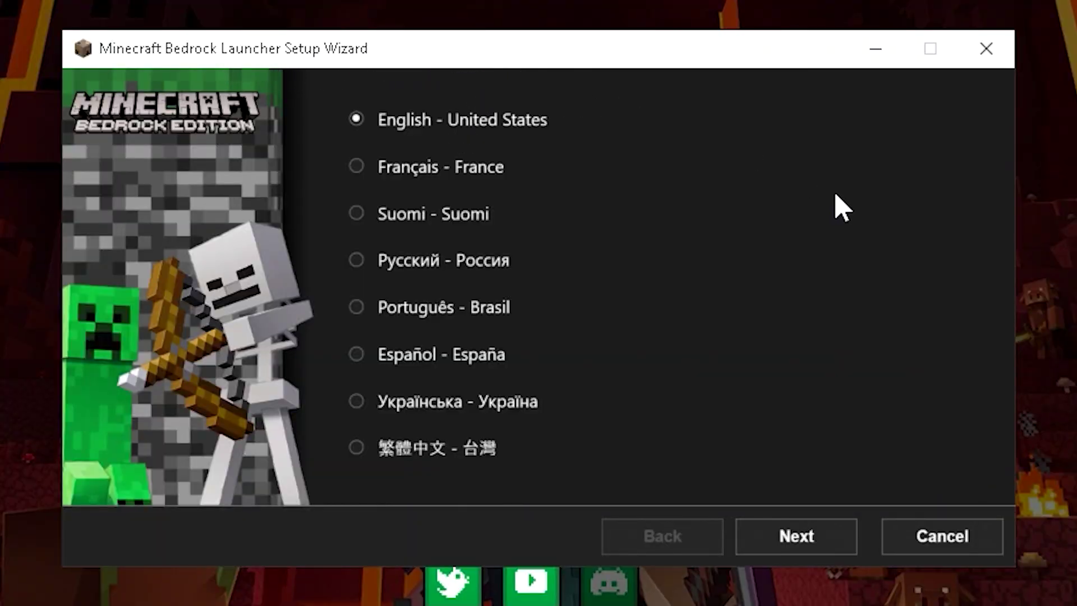
Go through the launcher setup wizard in English - United States, accepting the license and choosing the Release Version
{"action": "left_click", "coordinate": [796, 538]}
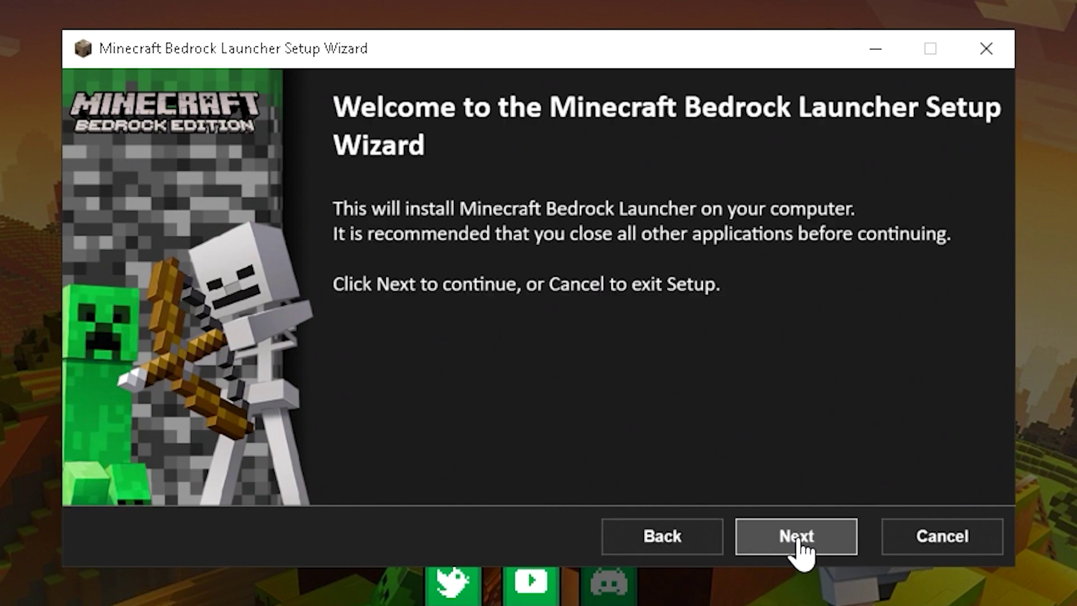
{"action": "left_click", "coordinate": [798, 539]}
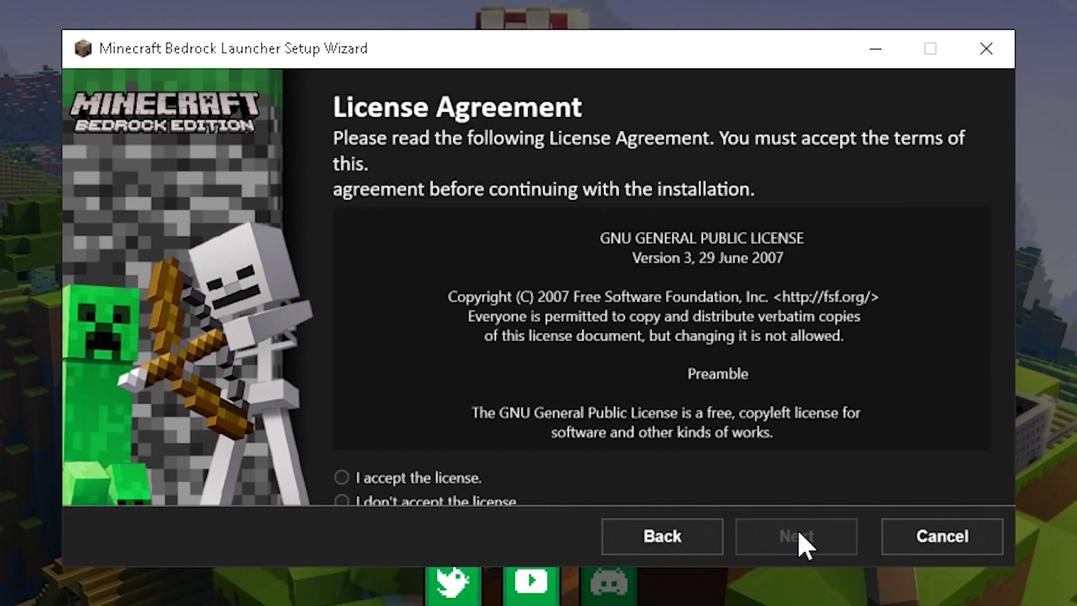
{"action": "left_click", "coordinate": [377, 478]}
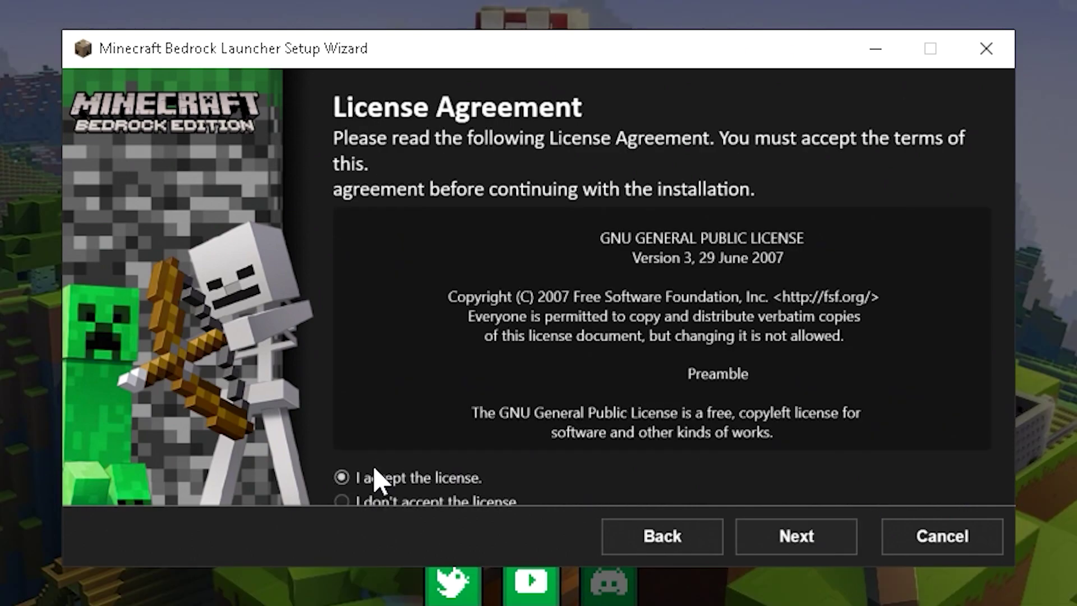
{"action": "left_click", "coordinate": [808, 547]}
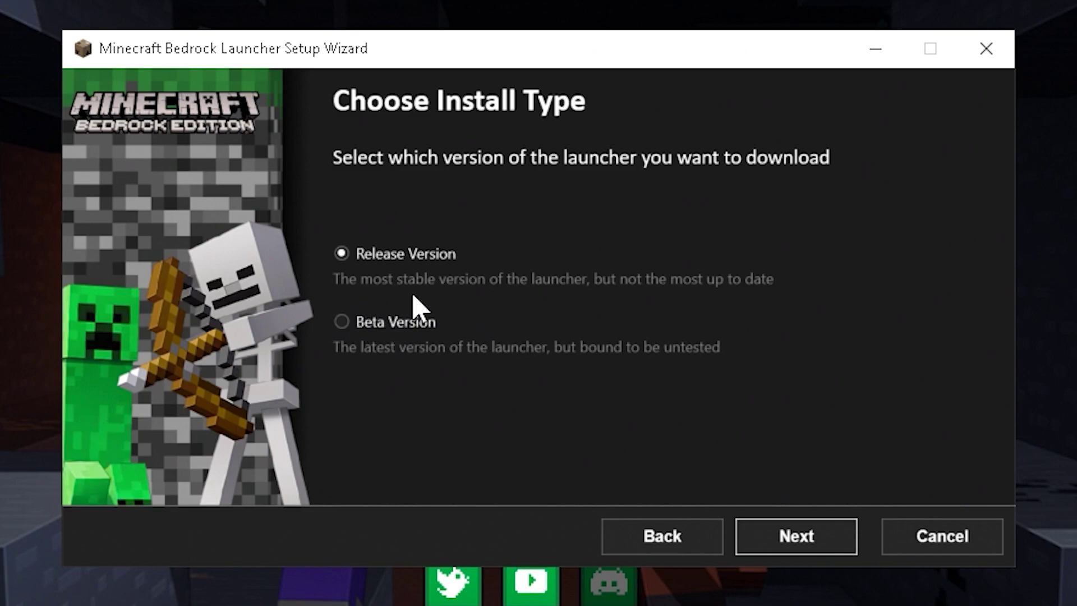
{"action": "left_click", "coordinate": [791, 547]}
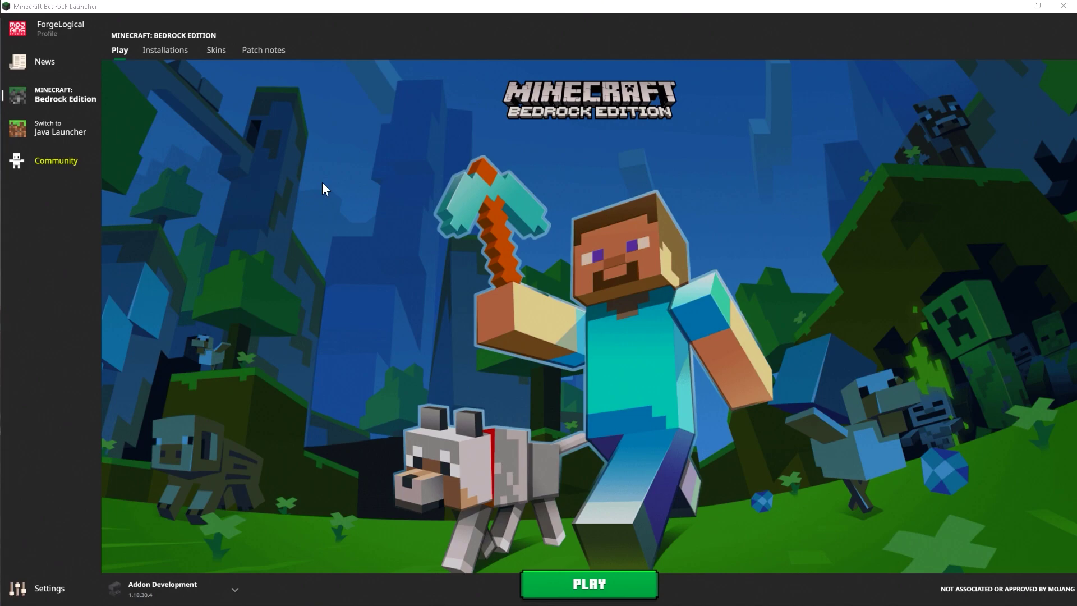
Start a new Bedrock Edition installation in the Minecraft Bedrock Launcher and name it Oldie
{"action": "left_click", "coordinate": [174, 56]}
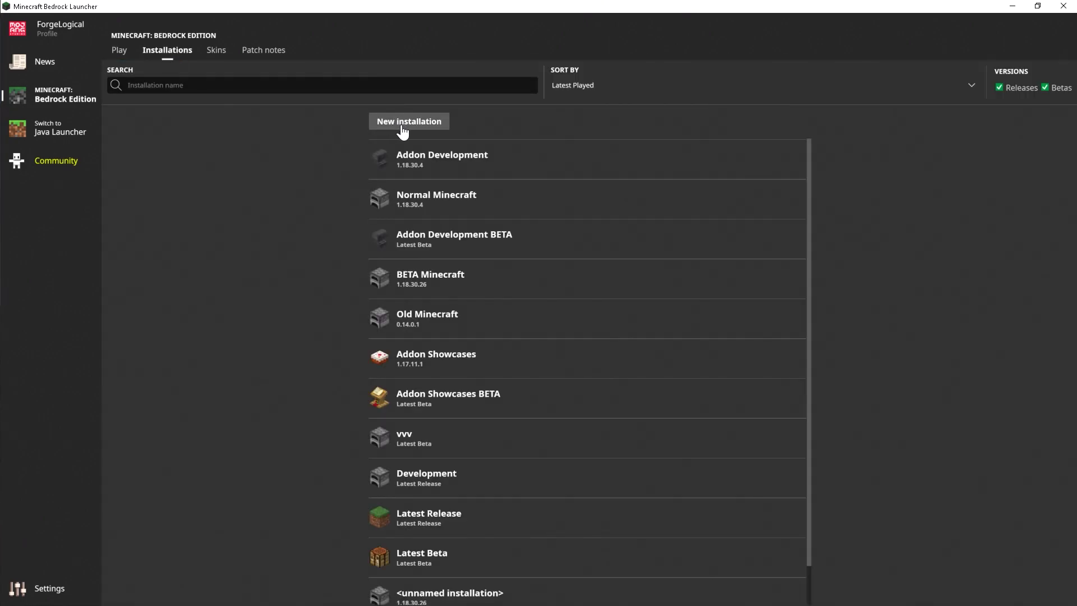
{"action": "scroll", "coordinate": [479, 301], "scroll_direction": "down", "scroll_amount": 1}
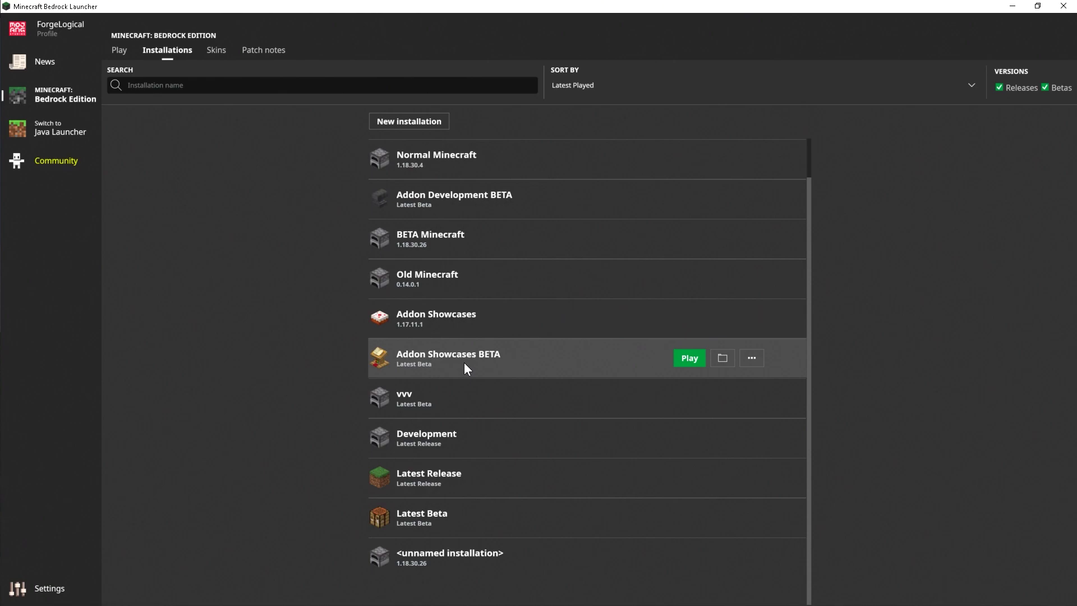
{"action": "scroll", "coordinate": [462, 193], "scroll_direction": "up", "scroll_amount": 1}
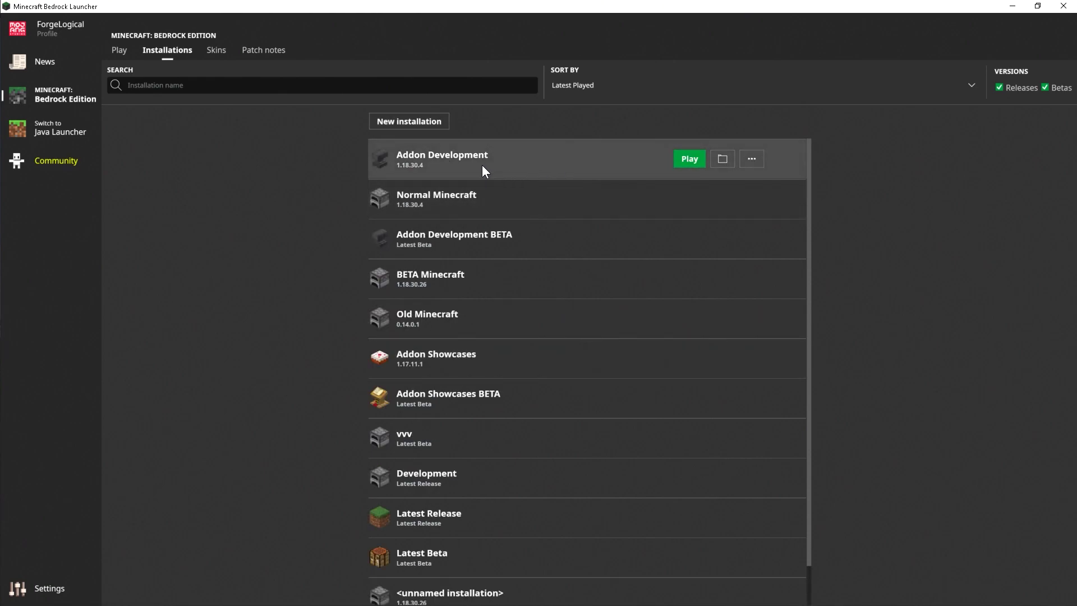
{"action": "left_click", "coordinate": [418, 124]}
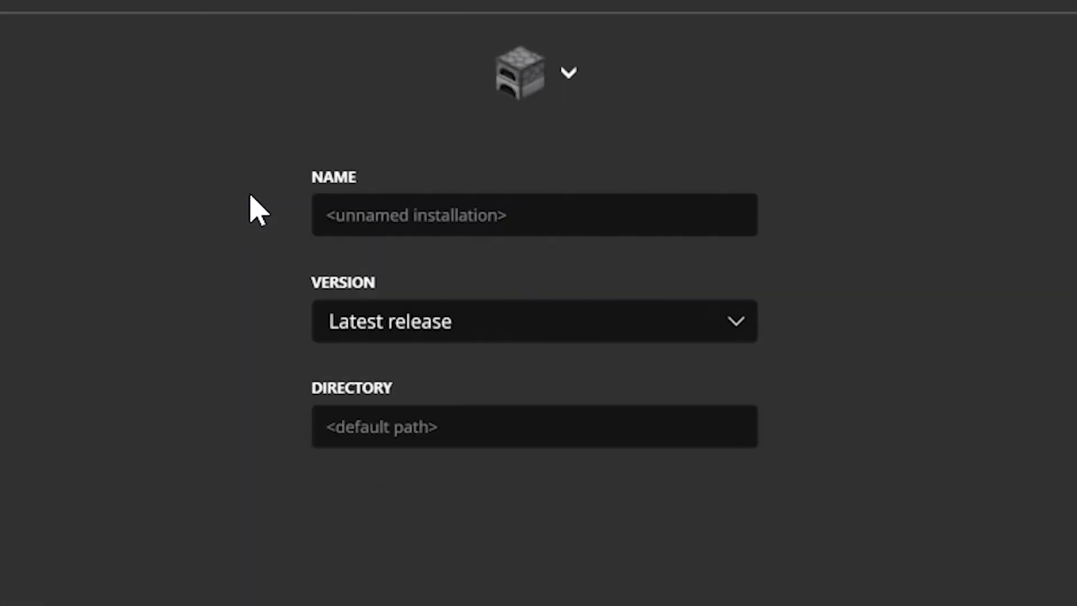
{"action": "left_click", "coordinate": [337, 215]}
{"action": "type", "text": "Old"}
{"action": "type", "text": "ie"}
Create the Oldie installation with version 0.14.0.1 and open its folder
{"action": "left_click", "coordinate": [735, 321]}
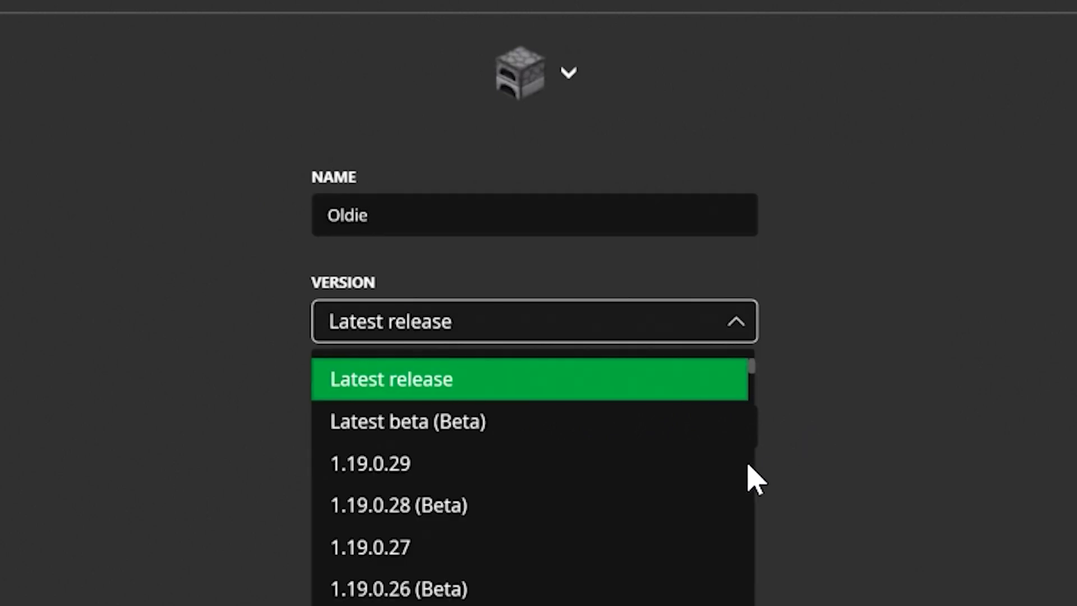
{"action": "left_click_drag", "start_coordinate": [753, 368], "coordinate": [683, 577]}
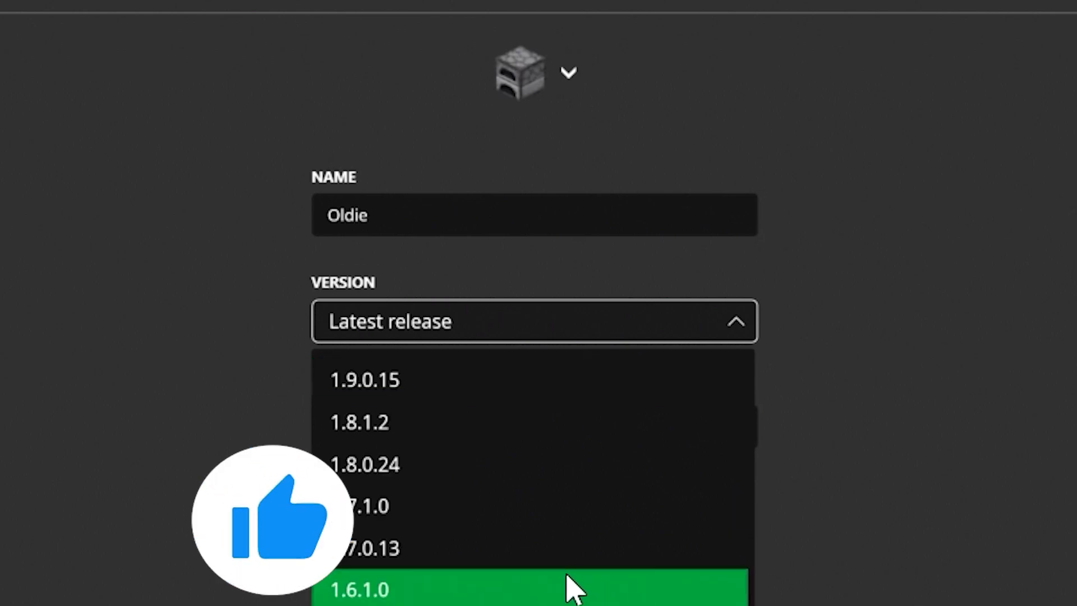
{"action": "scroll", "coordinate": [570, 586], "scroll_direction": "down", "scroll_amount": 3}
{"action": "scroll", "coordinate": [570, 586], "scroll_direction": "down", "scroll_amount": 8}
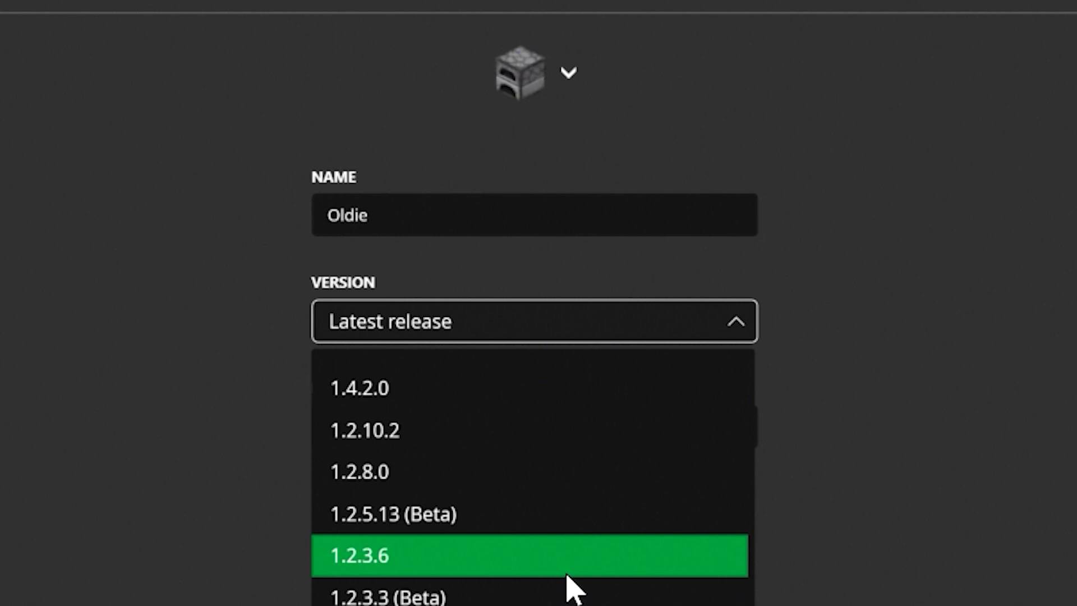
{"action": "scroll", "coordinate": [570, 586], "scroll_direction": "down", "scroll_amount": 18}
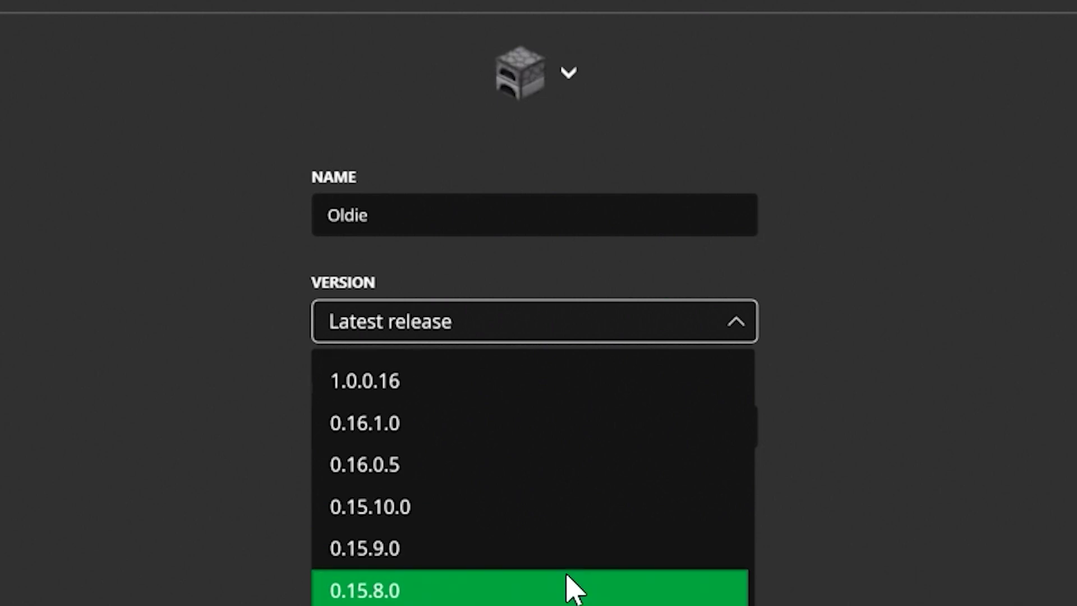
{"action": "left_click", "coordinate": [570, 586]}
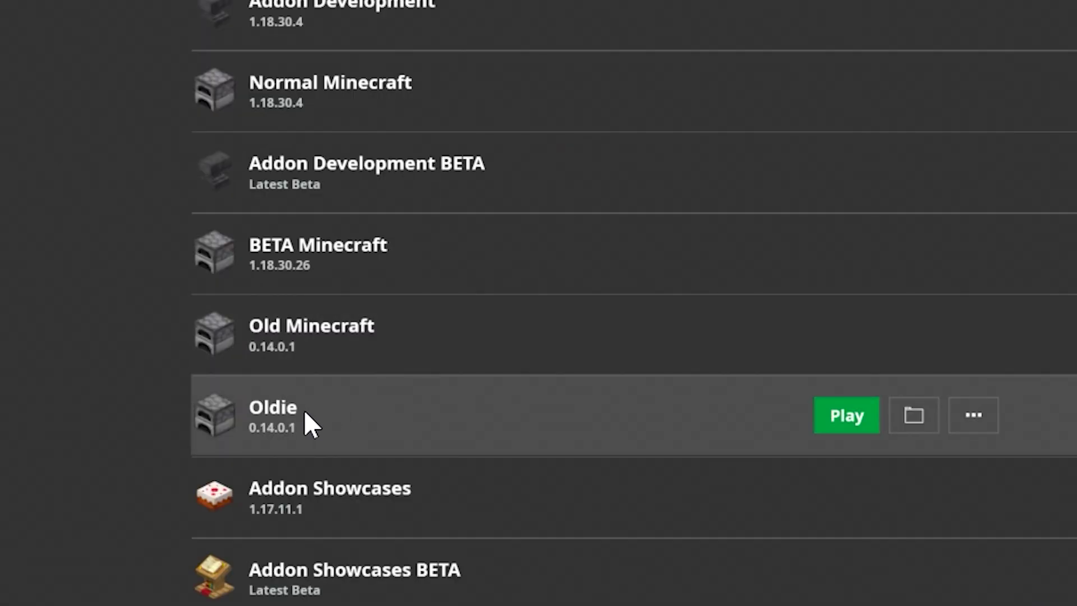
{"action": "left_click", "coordinate": [915, 408]}
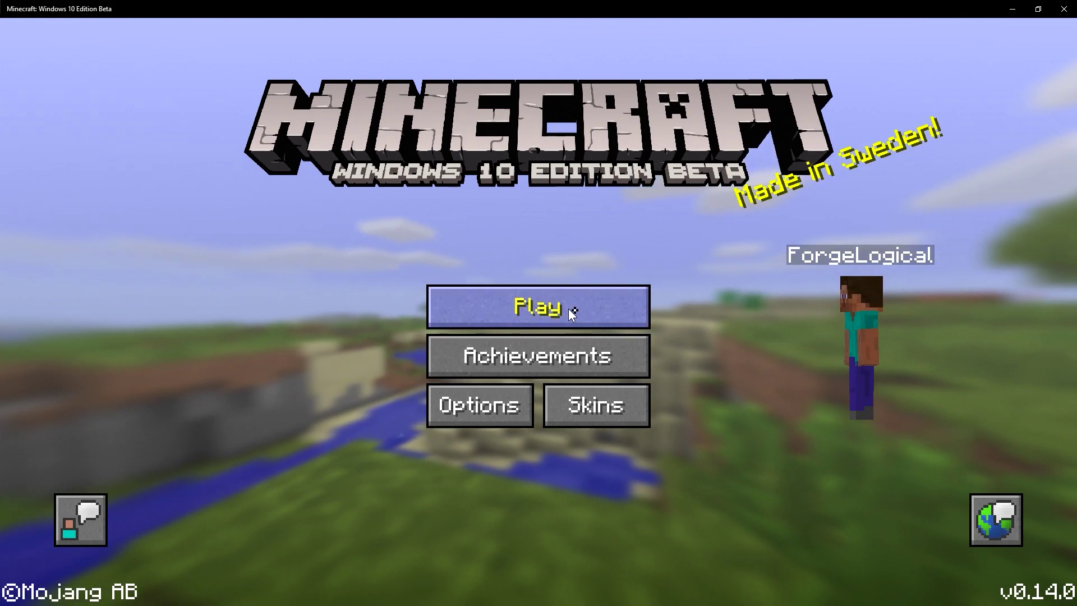
Switch to Minecraft: Windows 10 Edition Beta and generate a new world
{"action": "left_click", "coordinate": [542, 306]}
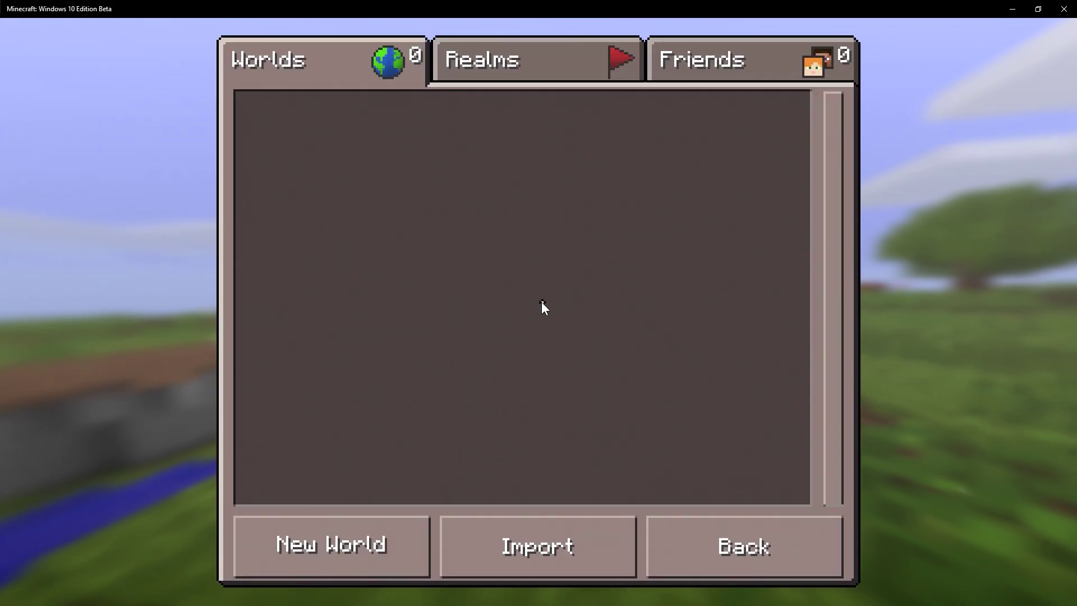
{"action": "left_click", "coordinate": [409, 552]}
{"action": "left_click", "coordinate": [823, 435]}
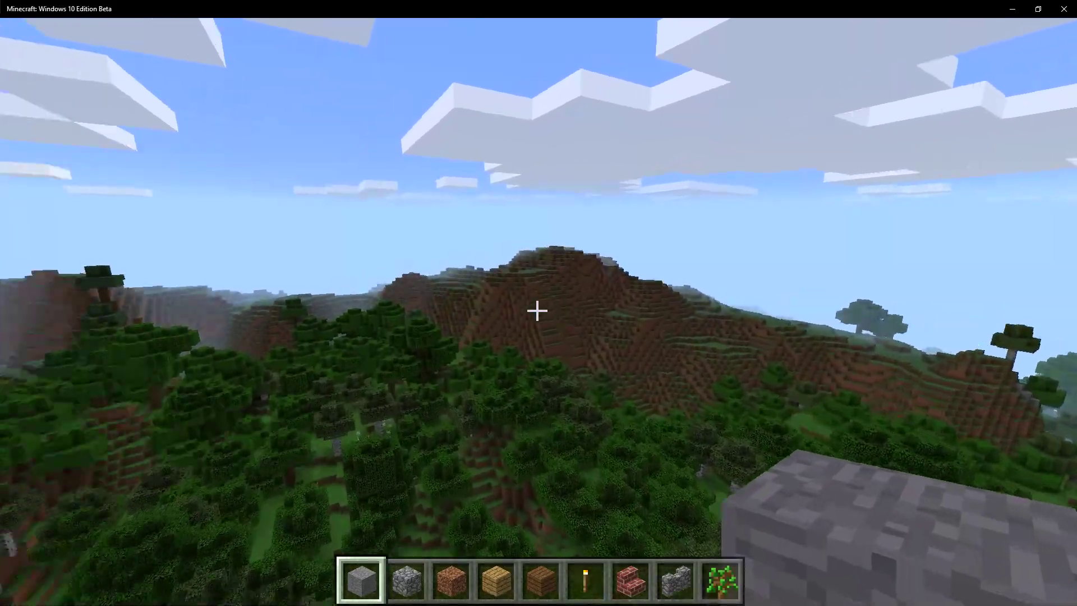
Look through the creative inventory's Decorations, tools and Miscellaneous categories, and close the inventory
{"action": "key", "text": "e"}
{"action": "left_click", "coordinate": [403, 134]}
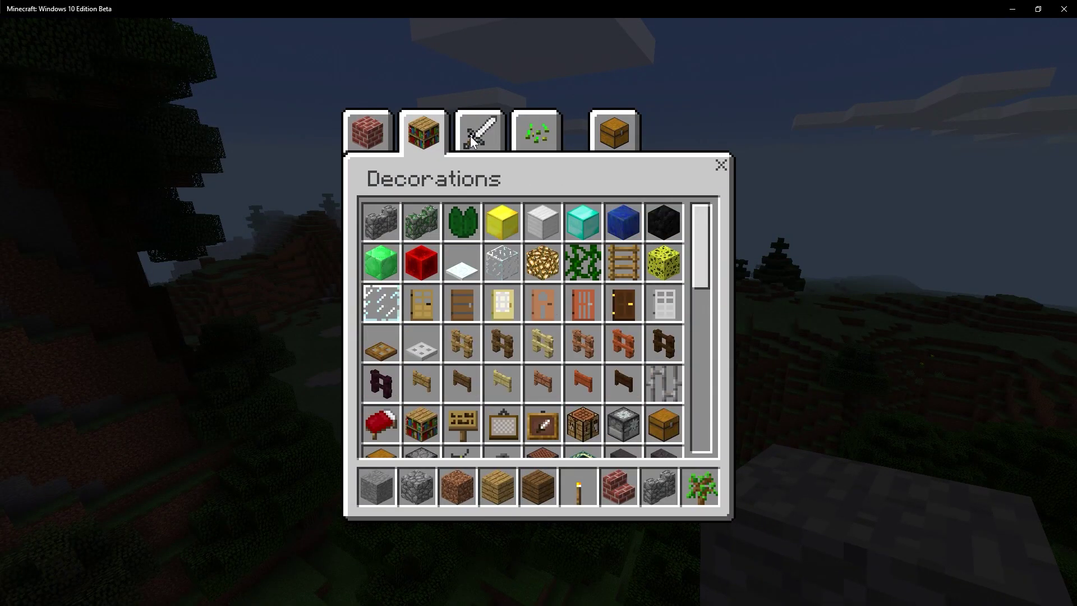
{"action": "left_click", "coordinate": [497, 135]}
{"action": "left_click", "coordinate": [515, 138]}
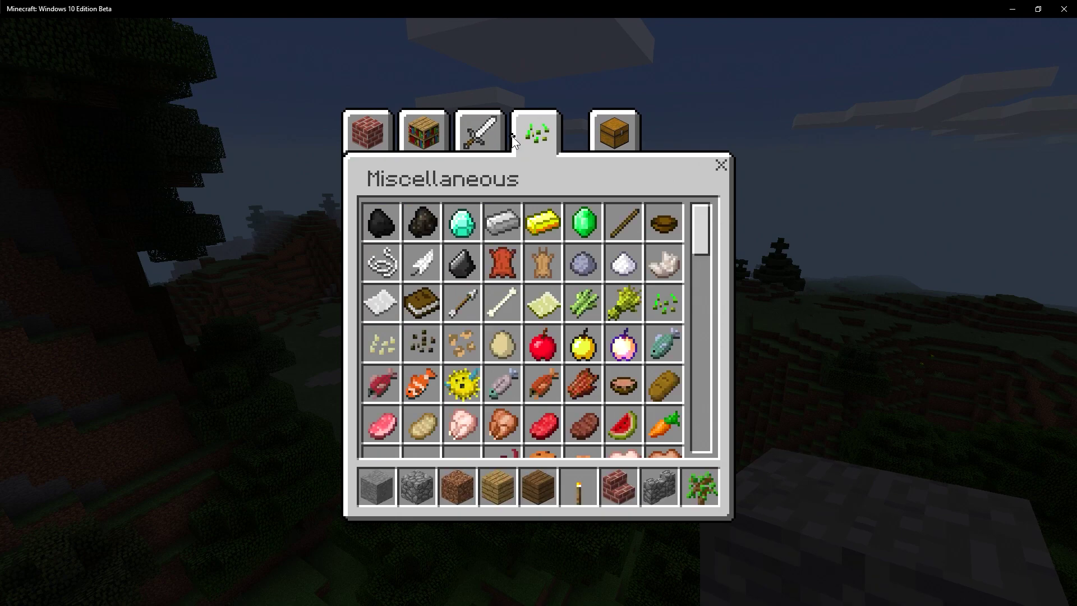
{"action": "key", "text": "e"}
{"action": "key", "text": "w"}
{"action": "key", "text": "w"}
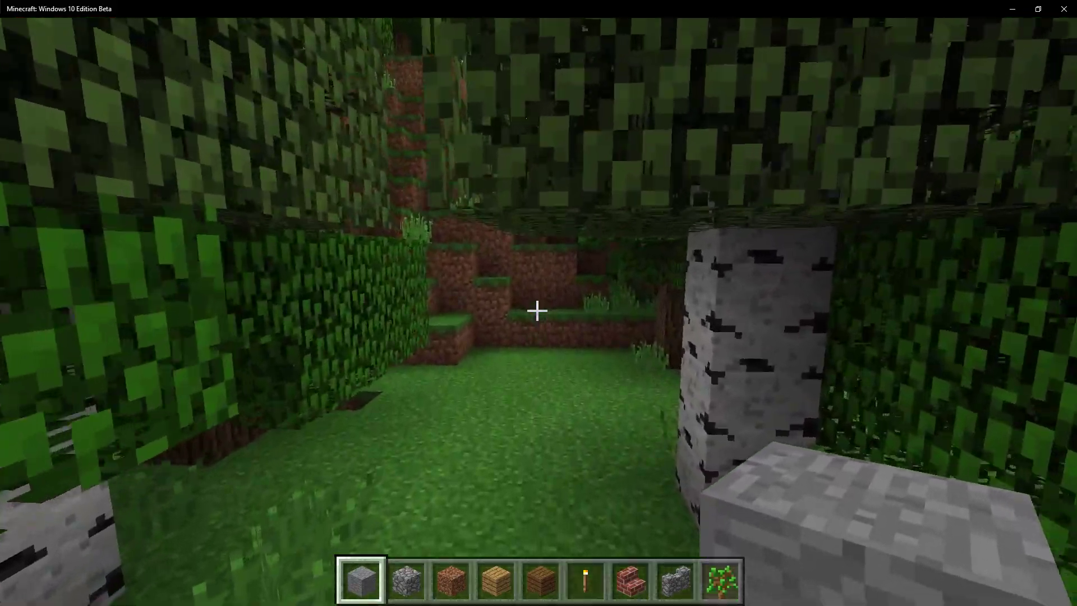
{"action": "key", "text": "w"}
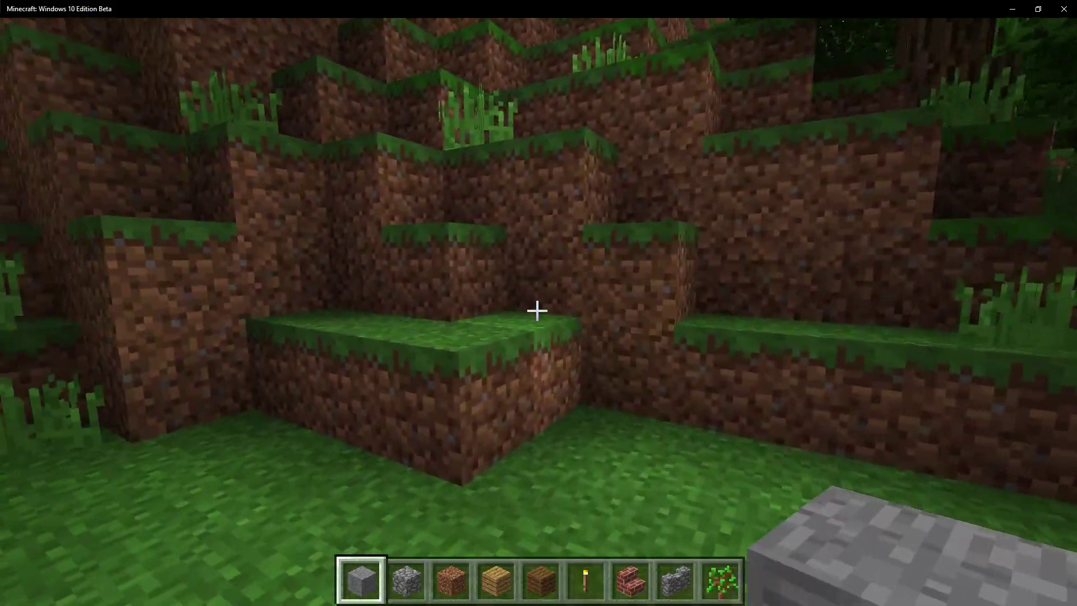
{"action": "key", "text": "w"}
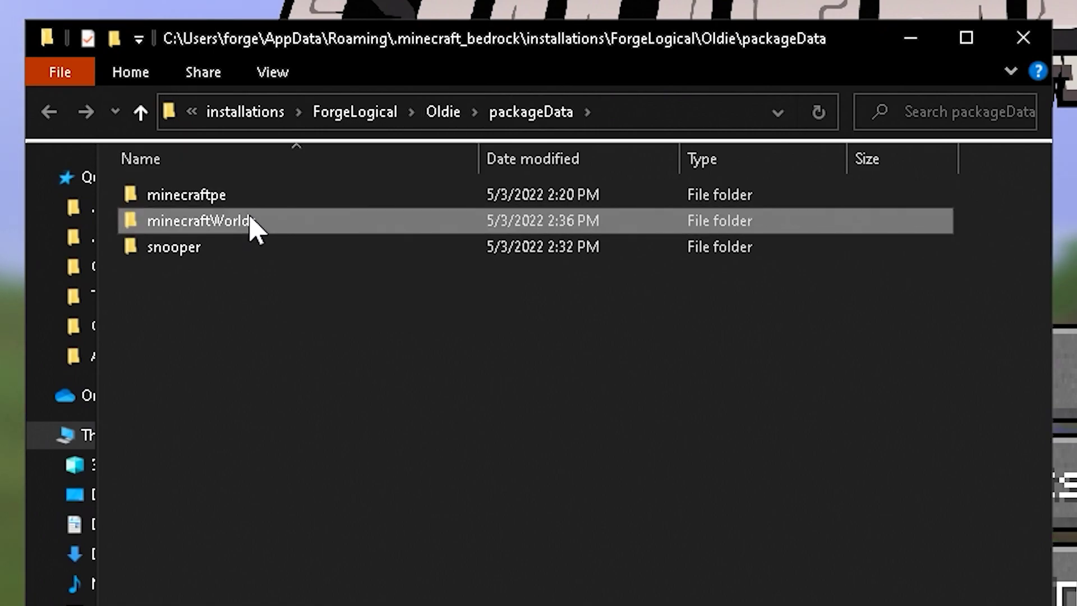
In File Explorer, open the minecraftWorlds folder in the Oldie installation's packageData folder and the first item inside it
{"action": "double_click", "coordinate": [252, 223]}
{"action": "double_click", "coordinate": [382, 193]}
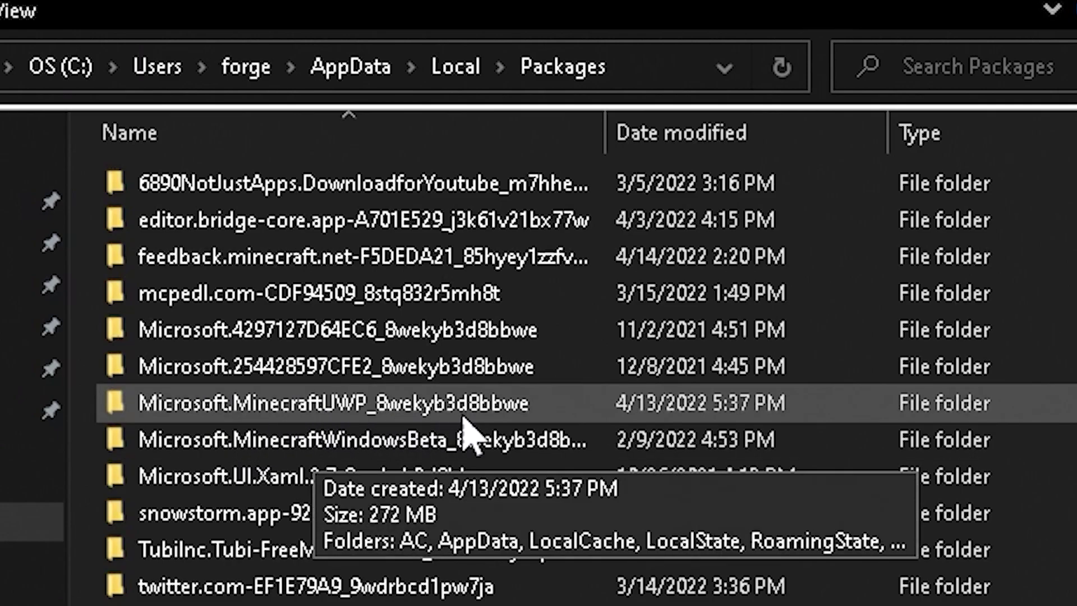
Open the LocalState folder of the Microsoft.MinecraftUWP_8wekyb3d8bbwe package in AppData\Local\Packages
{"action": "mouse_move", "coordinate": [268, 450]}
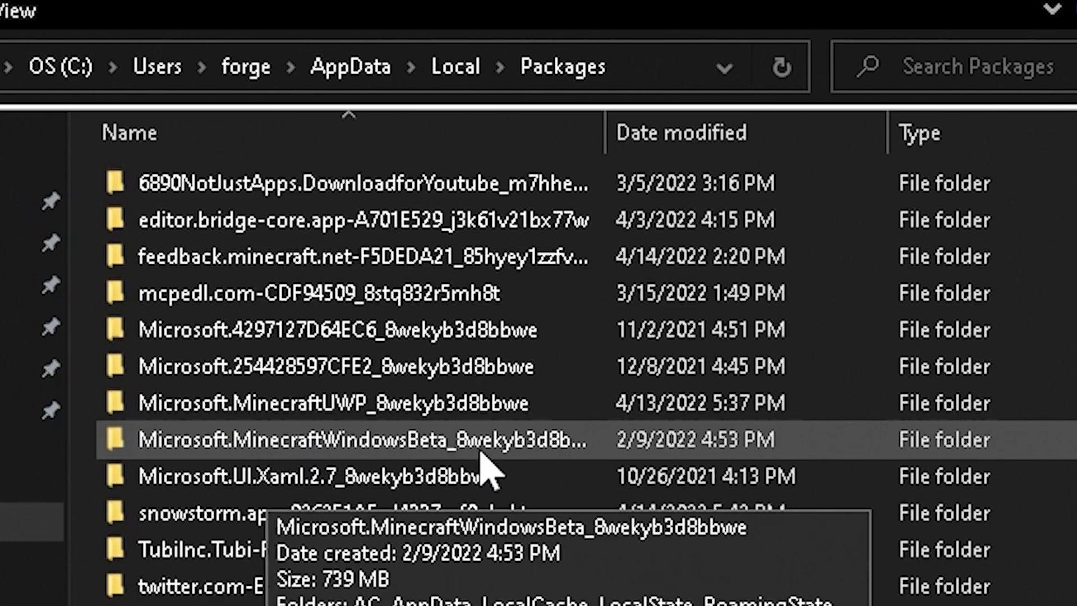
{"action": "double_click", "coordinate": [171, 413]}
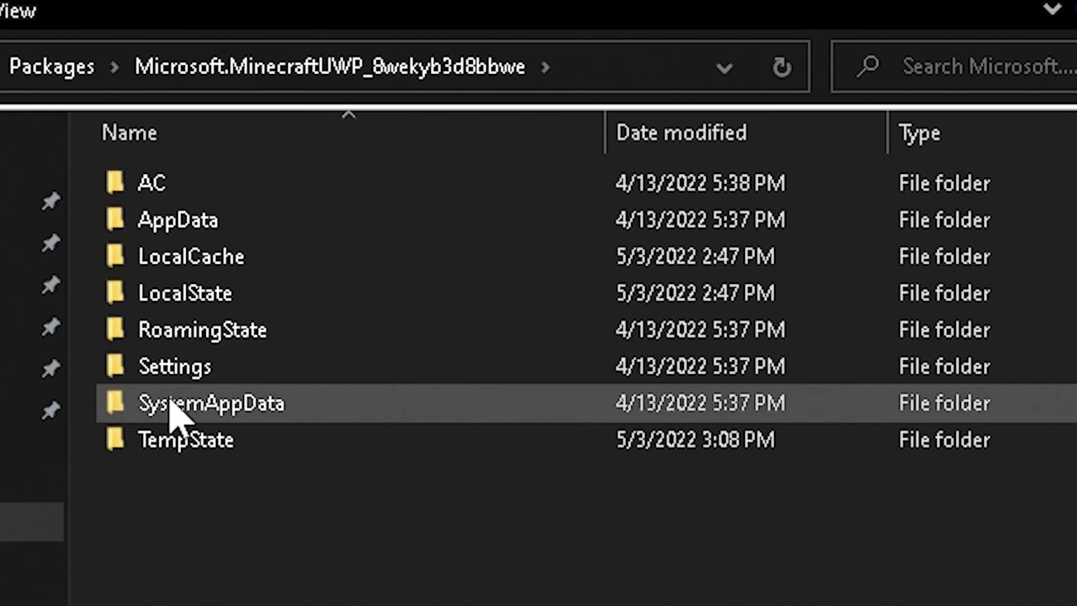
{"action": "double_click", "coordinate": [236, 294]}
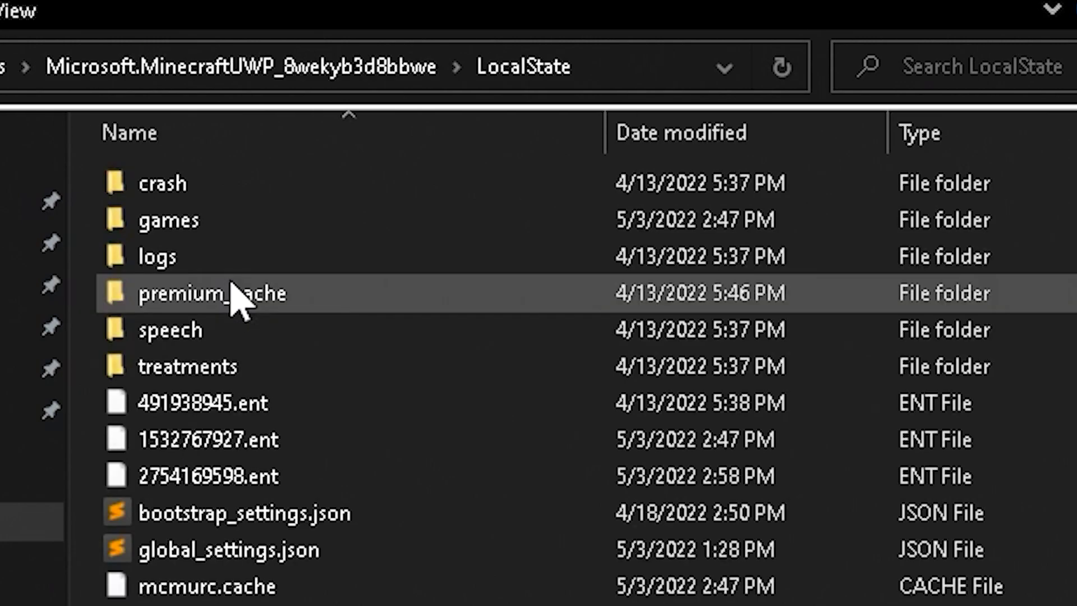
Open the com.mojang.default folder inside games and select its minecraftWorlds folder
{"action": "double_click", "coordinate": [289, 222]}
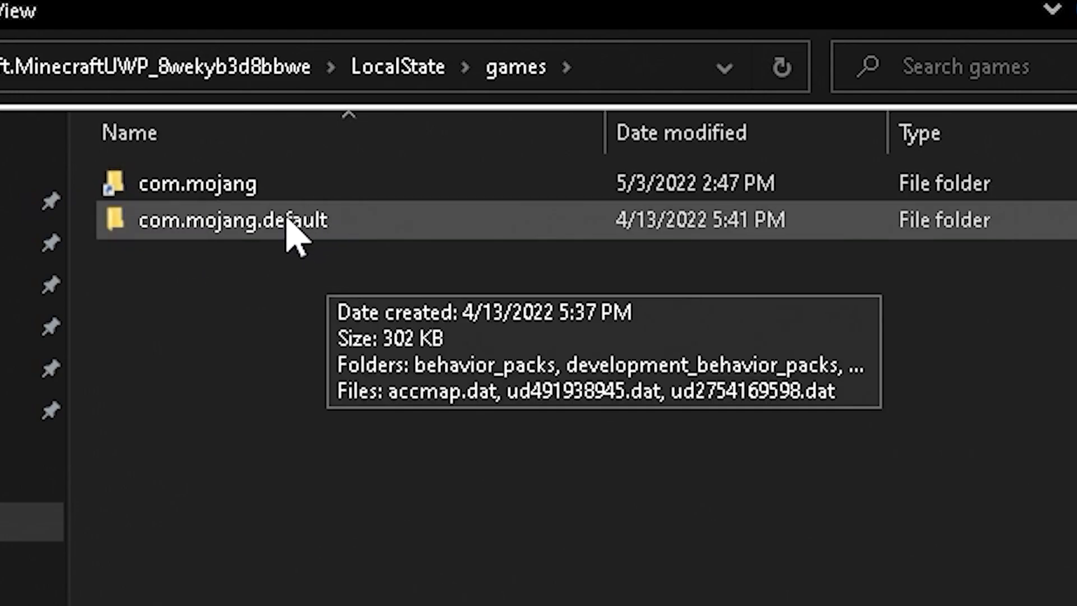
{"action": "double_click", "coordinate": [200, 236]}
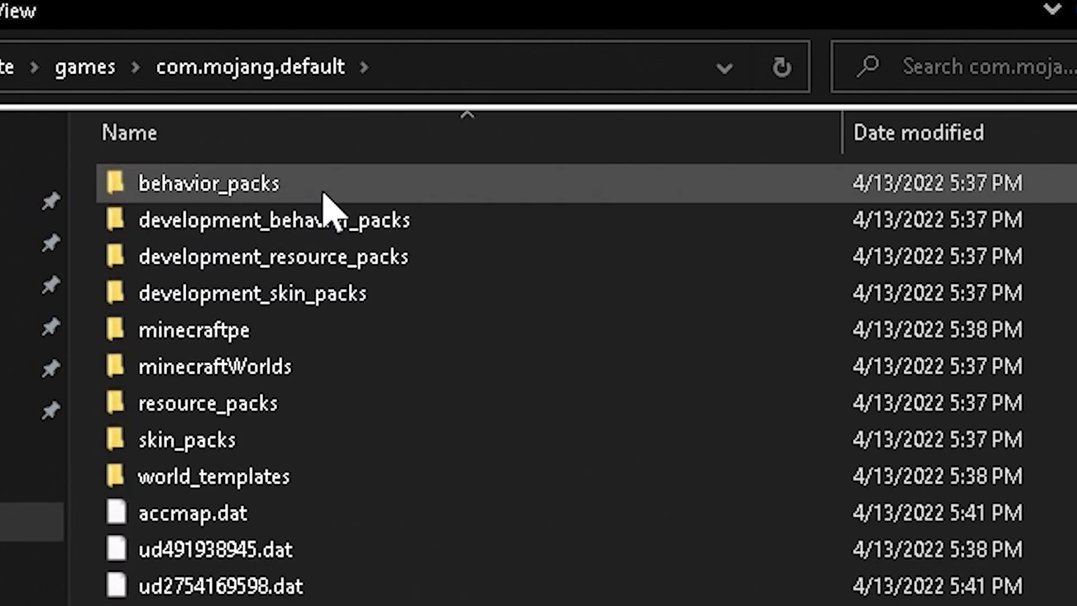
{"action": "left_click", "coordinate": [217, 369]}
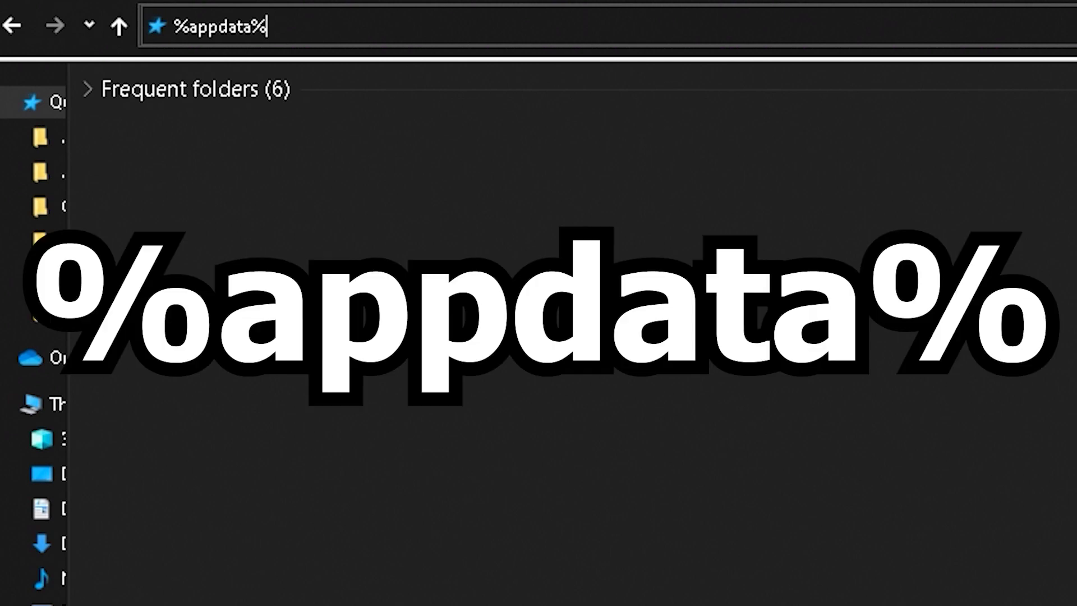
Go to %appdata% in File Explorer and open the installations folder inside .minecraft_bedrock
{"action": "key", "text": "Return"}
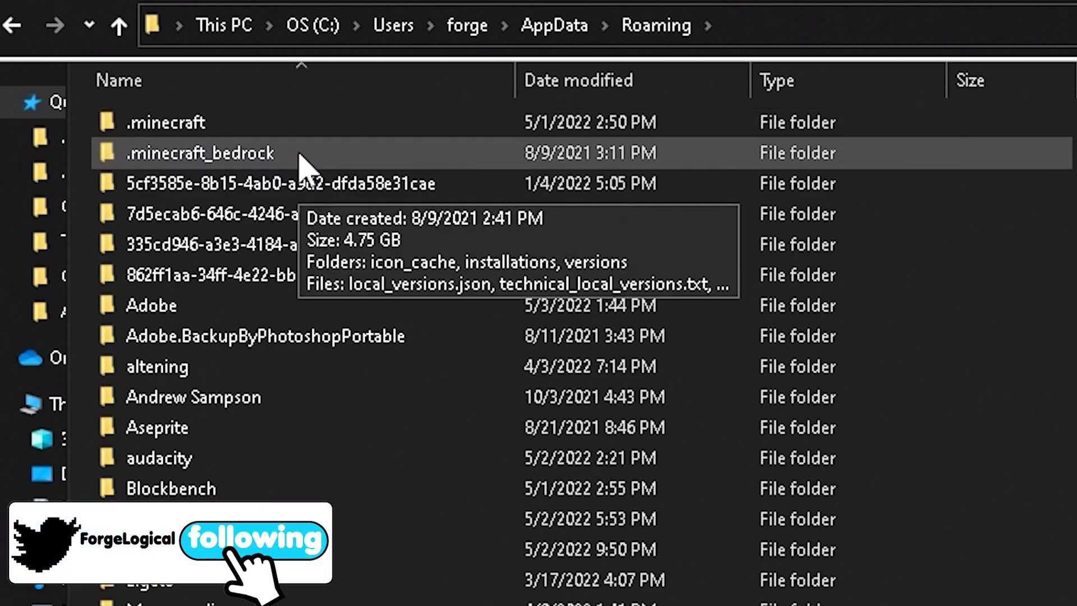
{"action": "double_click", "coordinate": [303, 167]}
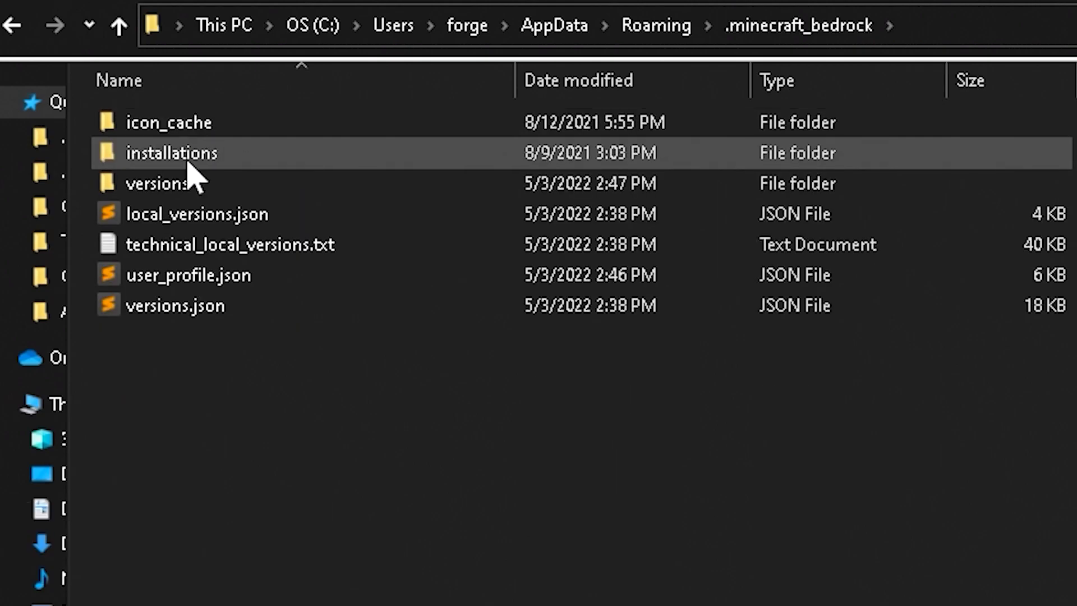
{"action": "left_click", "coordinate": [200, 145]}
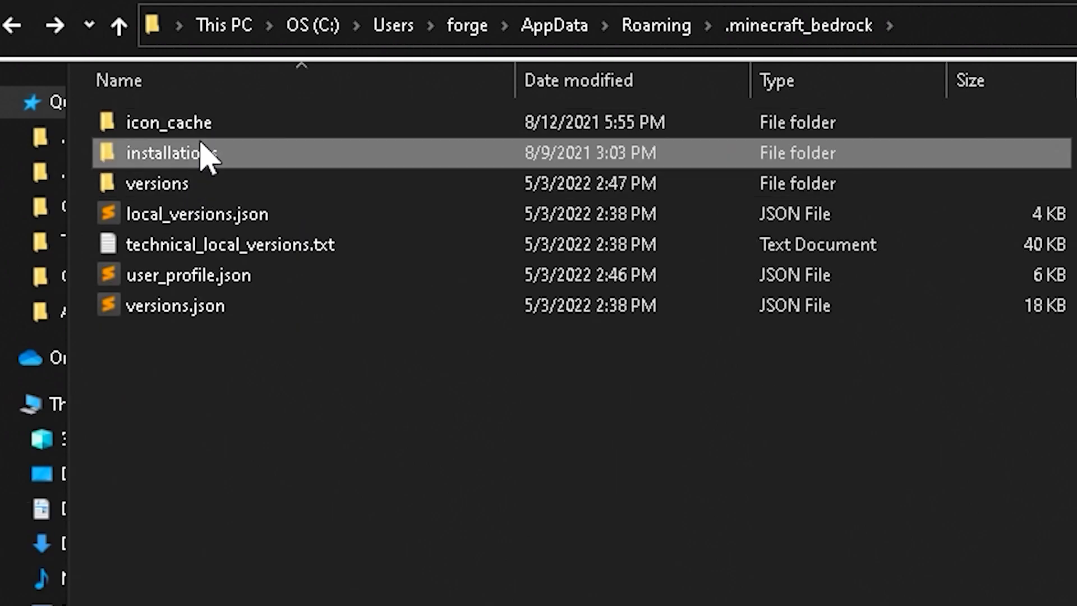
{"action": "double_click", "coordinate": [200, 154]}
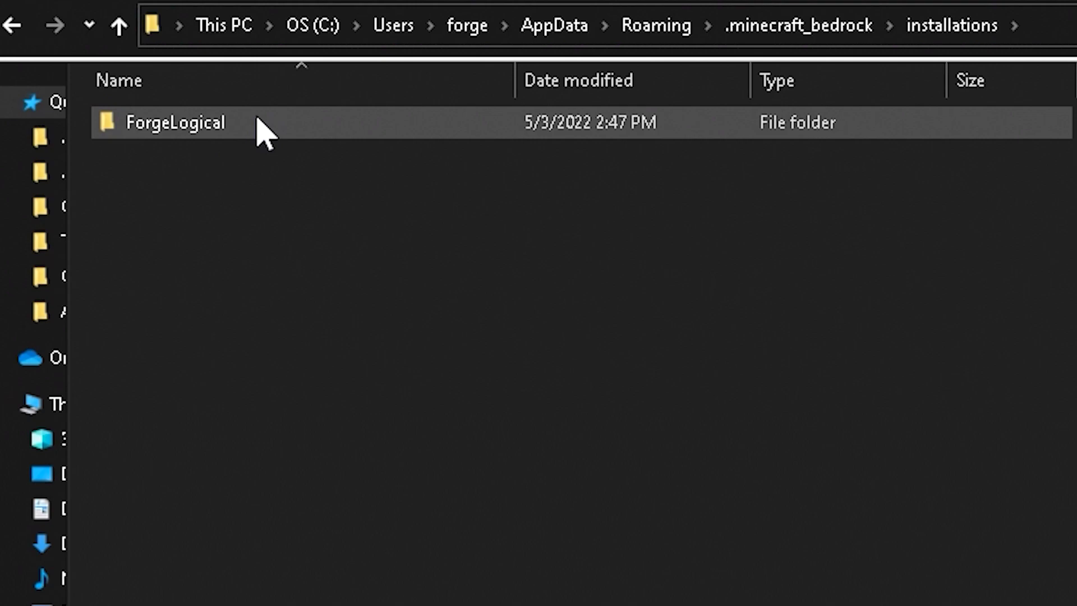
Open the packageData folder of the BETA Minecraft installation inside the launcher profile's folder
{"action": "double_click", "coordinate": [258, 121]}
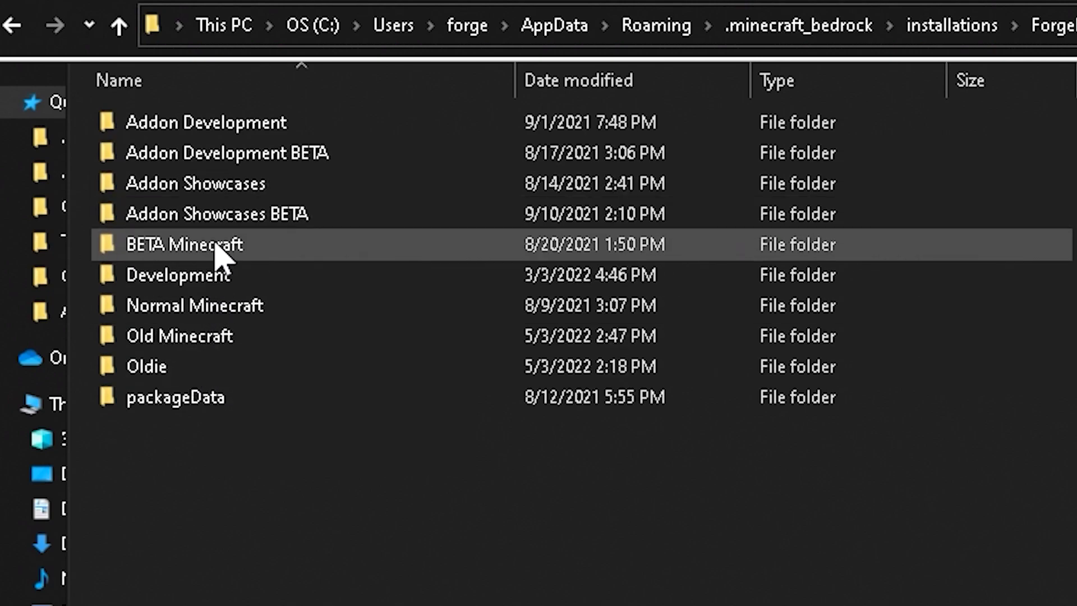
{"action": "double_click", "coordinate": [241, 247]}
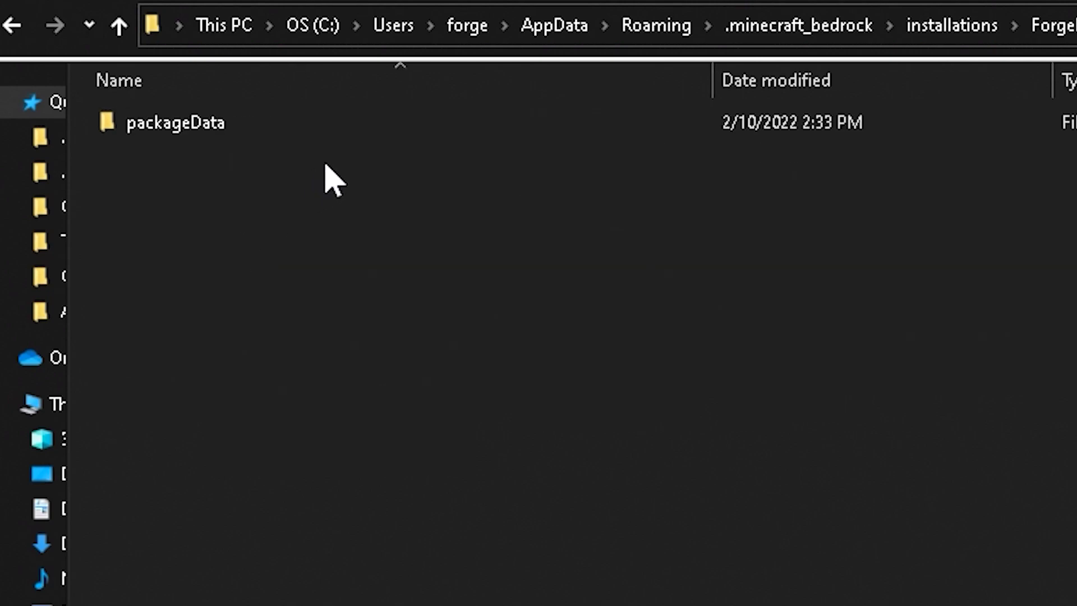
{"action": "double_click", "coordinate": [364, 124]}
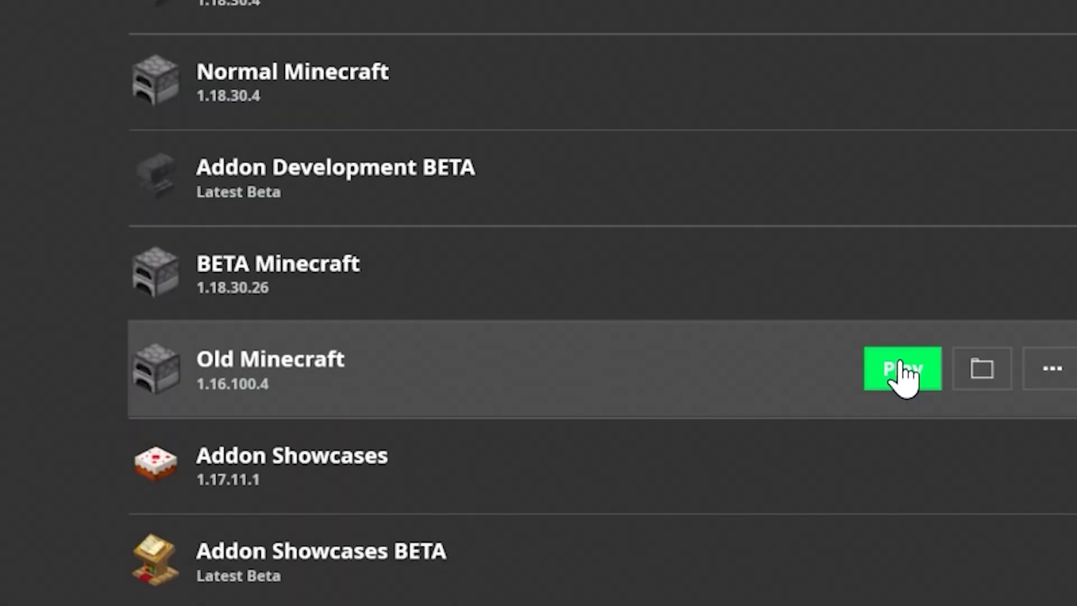
Launch the Old Minecraft 1.16.100.4 installation and import the ESBE_3G_2.2.mcpack shader file from the browser's downloads
{"action": "left_click", "coordinate": [901, 372]}
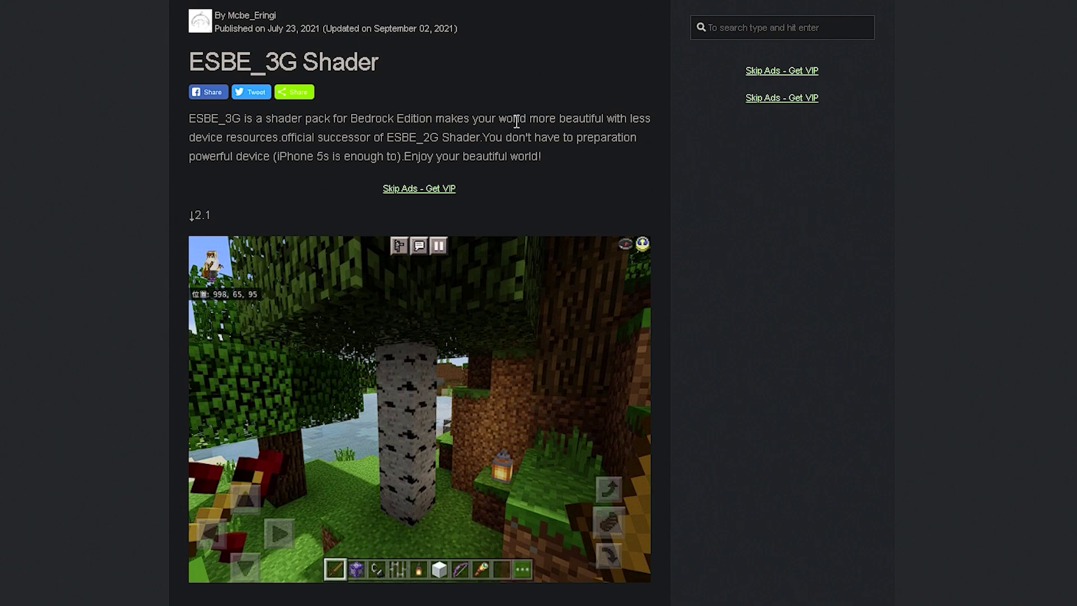
{"action": "scroll", "coordinate": [480, 224], "scroll_direction": "down", "scroll_amount": 20}
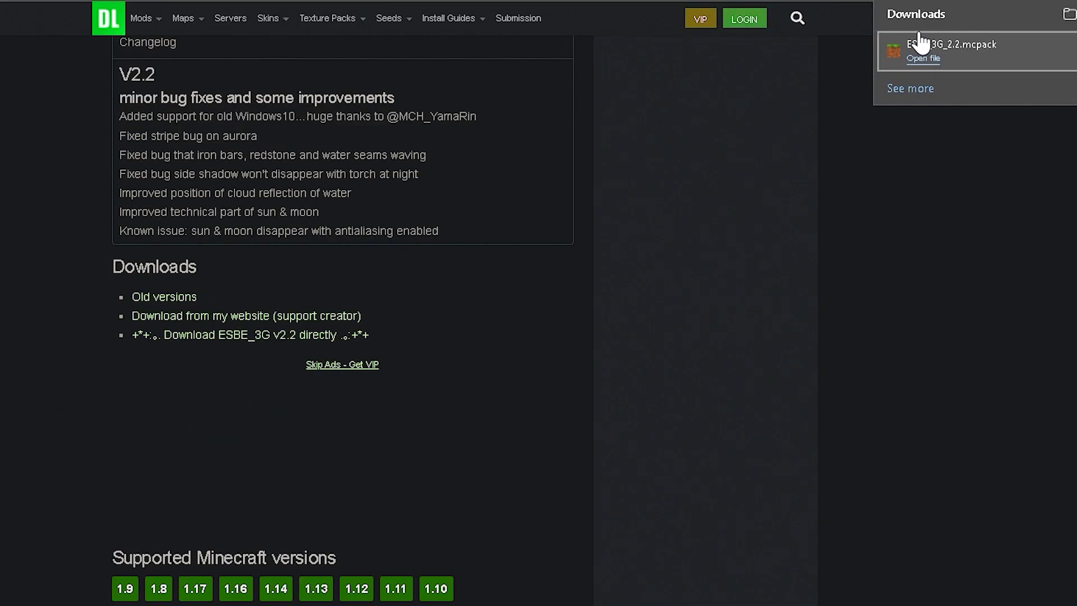
{"action": "left_click", "coordinate": [926, 59]}
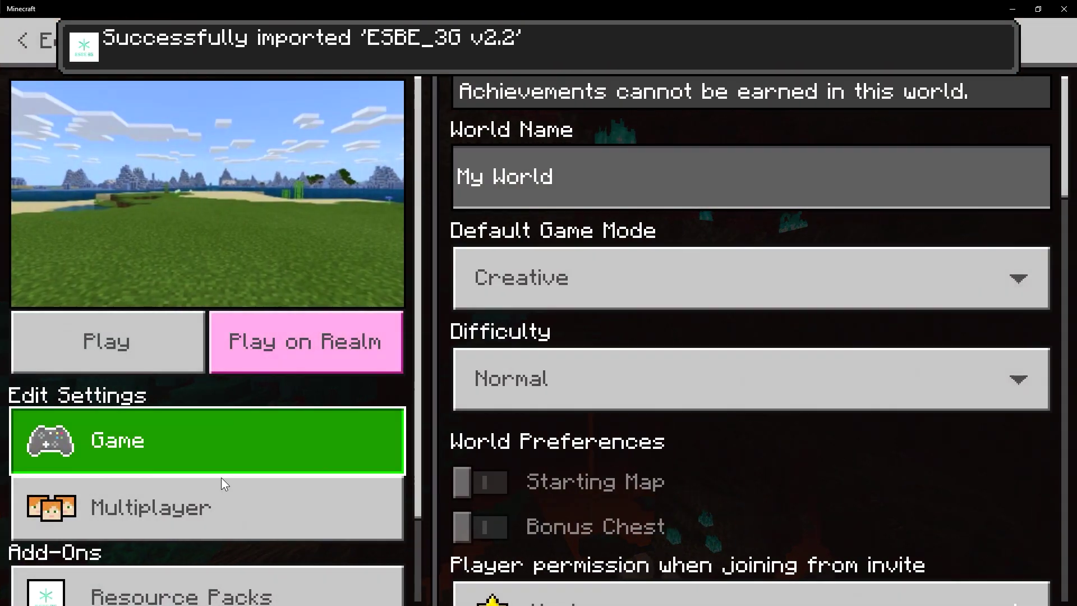
Activate the ESBE_3G v2.2 shader from My Packs in the resource pack settings of My World
{"action": "scroll", "coordinate": [213, 477], "scroll_direction": "down", "scroll_amount": 2}
{"action": "left_click", "coordinate": [157, 516]}
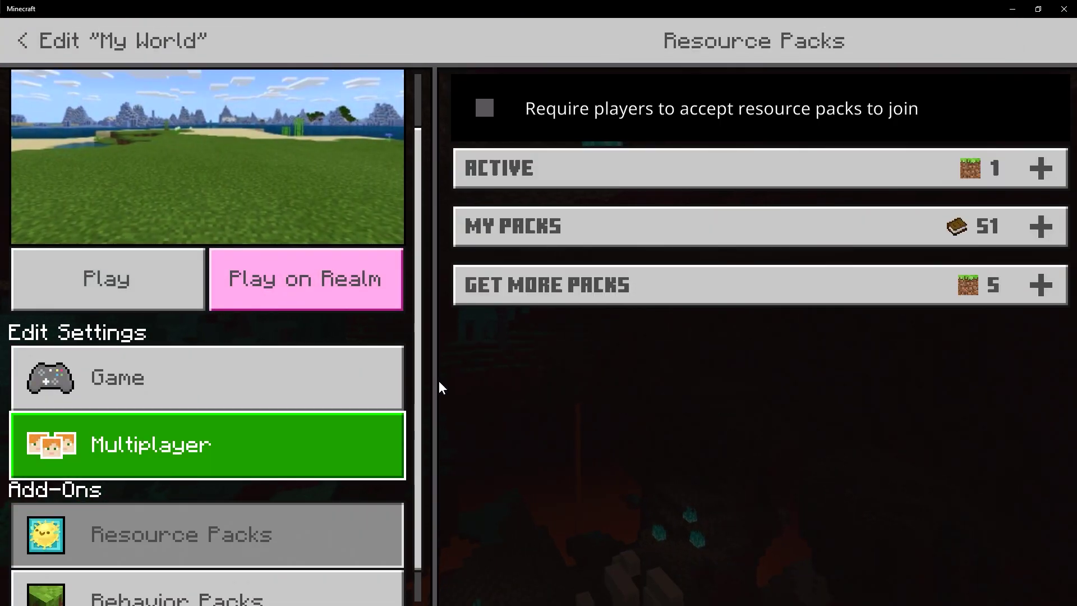
{"action": "left_click", "coordinate": [654, 240]}
{"action": "left_click", "coordinate": [591, 302]}
{"action": "left_click", "coordinate": [533, 402]}
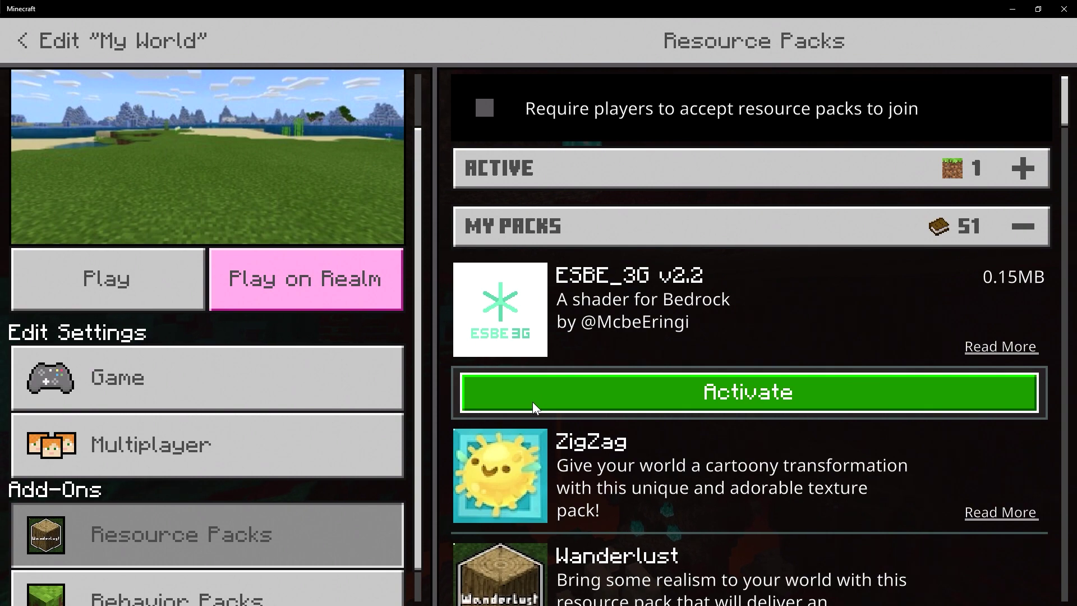
Play My World and fly over the shore and water to view the shader in daylight
{"action": "left_click", "coordinate": [119, 279]}
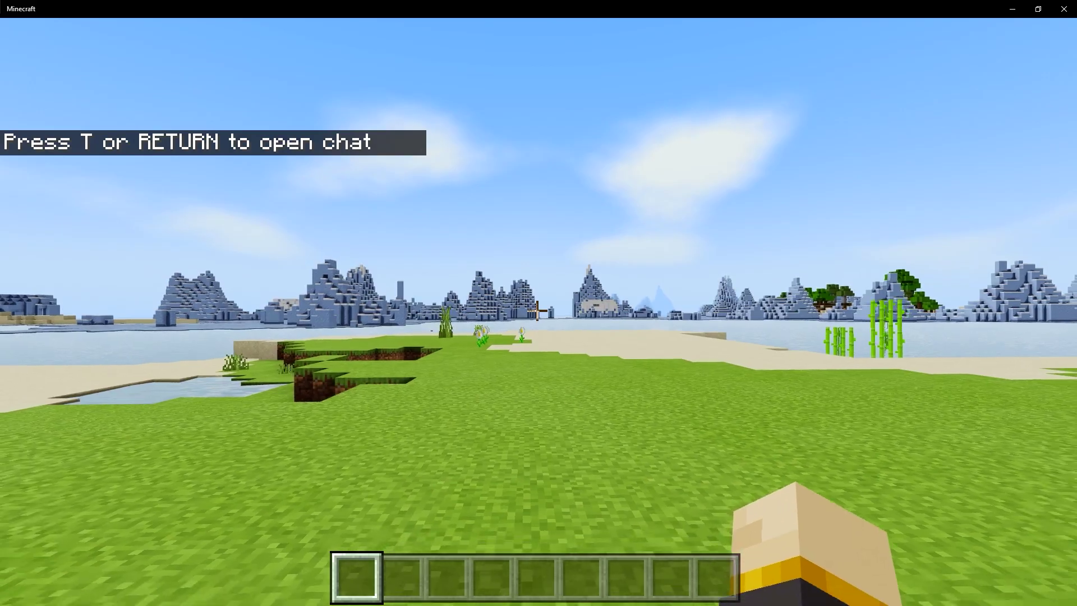
{"action": "key", "text": "w"}
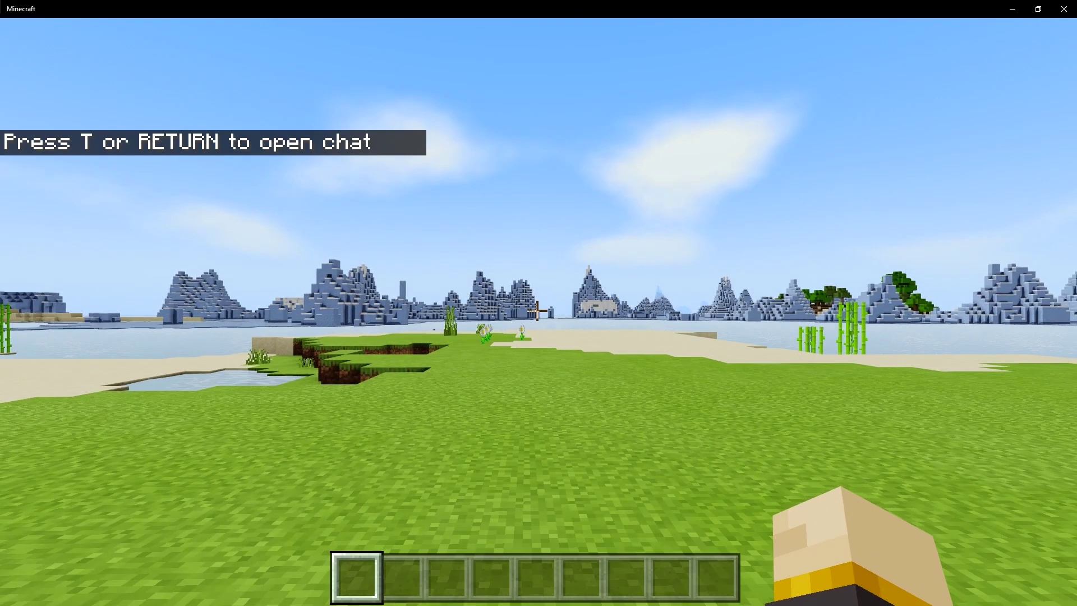
{"action": "key", "text": "space"}
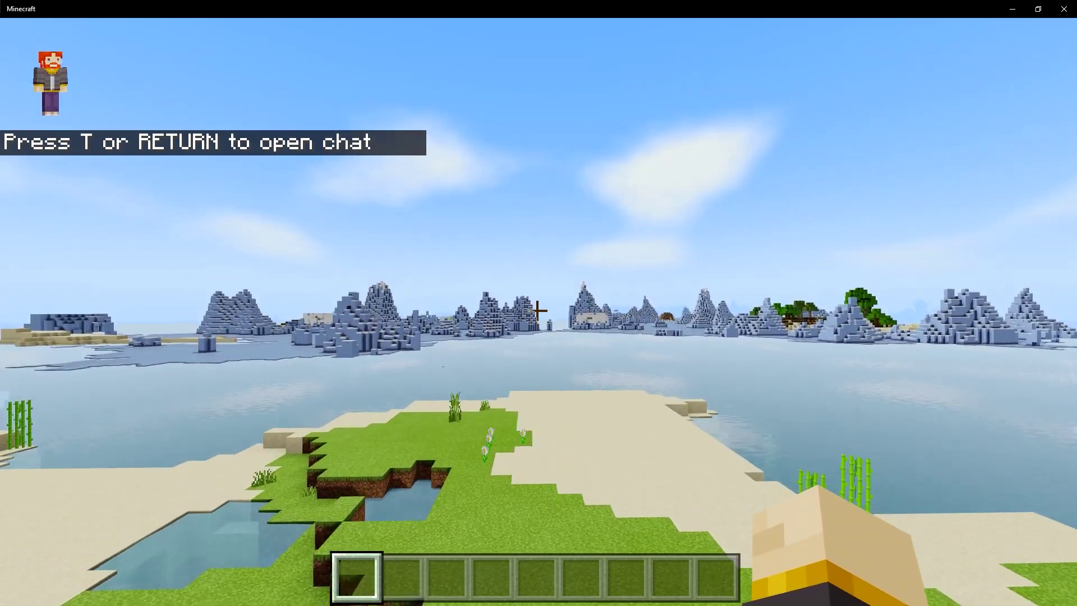
{"action": "key", "text": "w"}
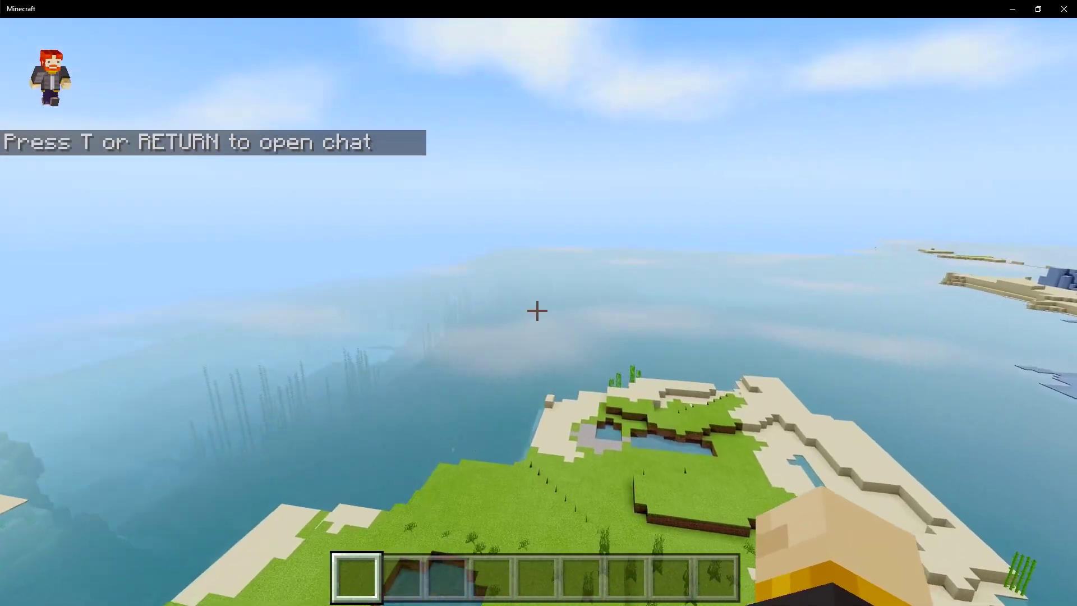
{"action": "key", "text": "w"}
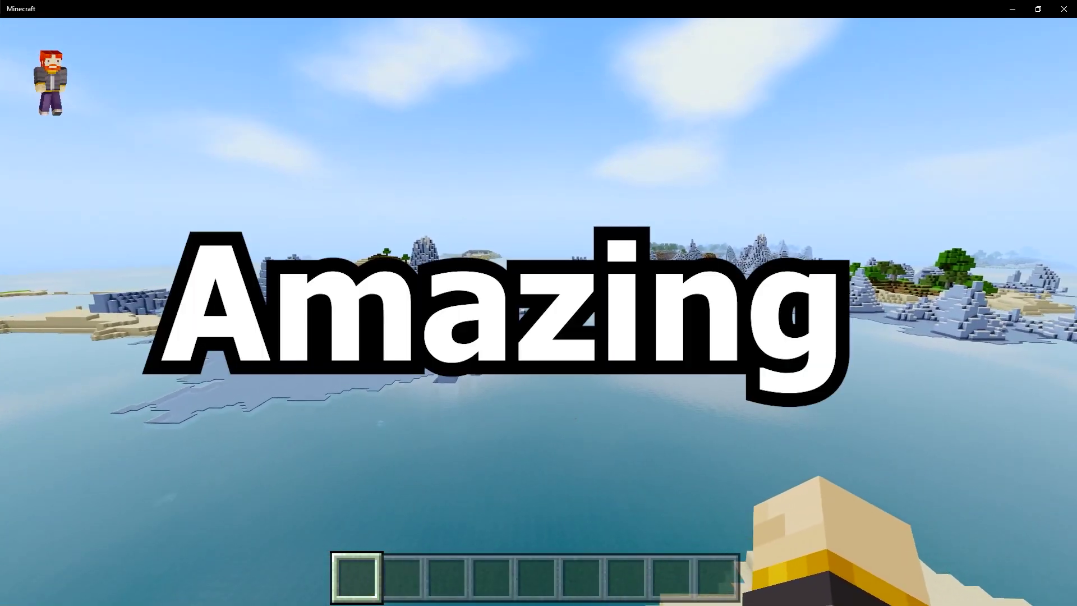
Set the time to 18000 and fly past the ice spikes and village to view the shader at night
{"action": "key", "text": "w"}
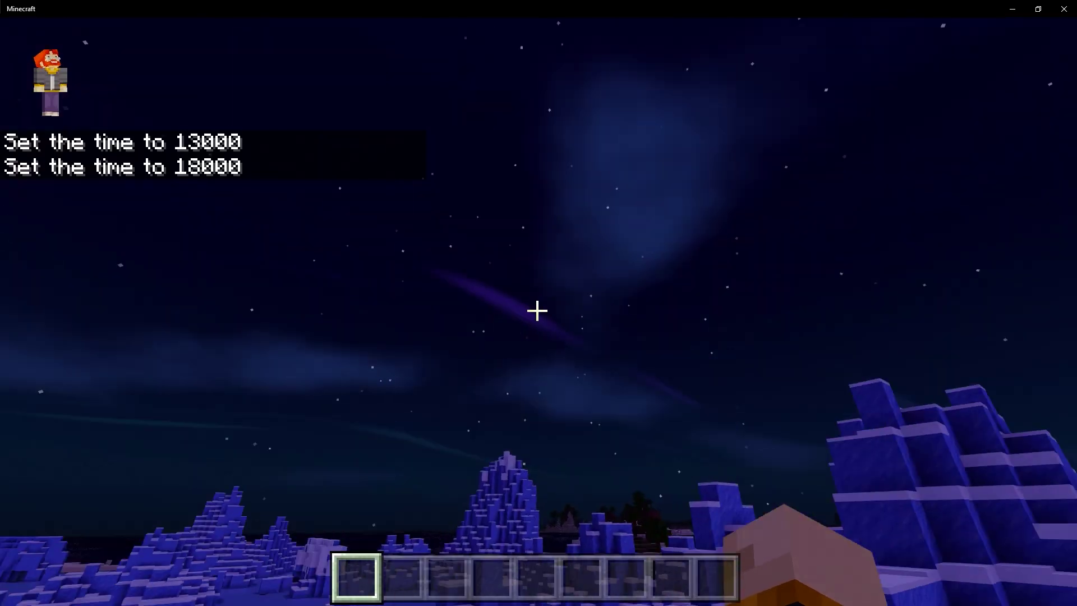
{"action": "key", "text": "w"}
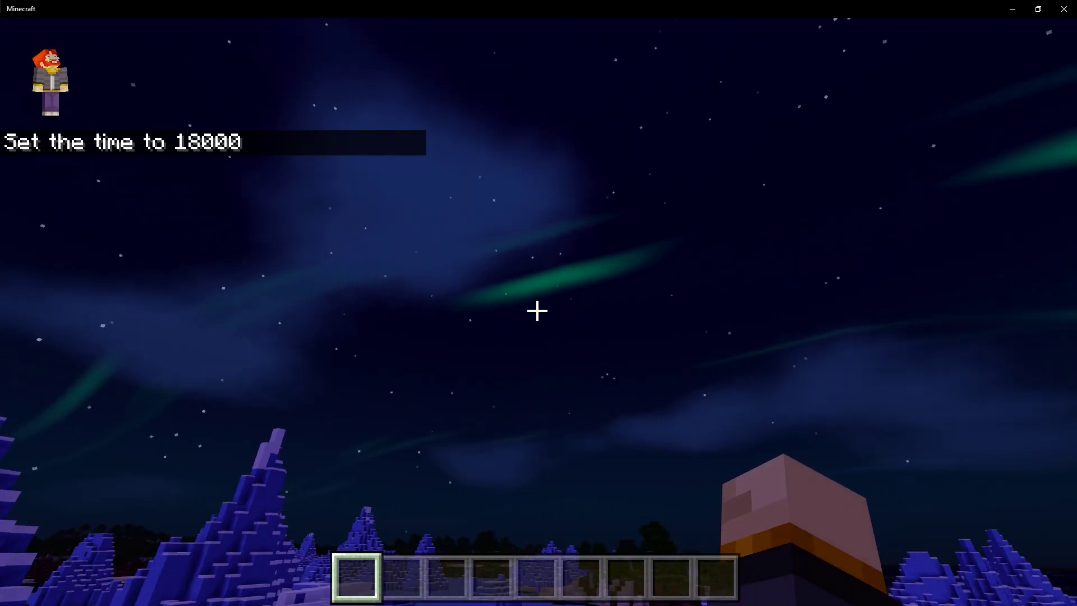
{"action": "key", "text": "w"}
{"action": "key", "text": "w"}
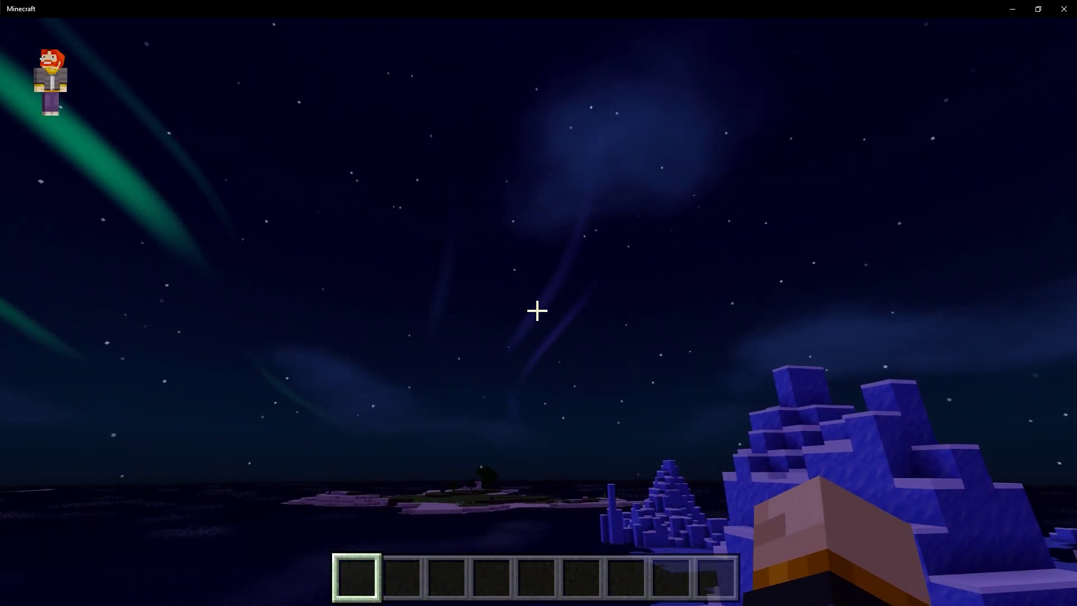
{"action": "key", "text": "w"}
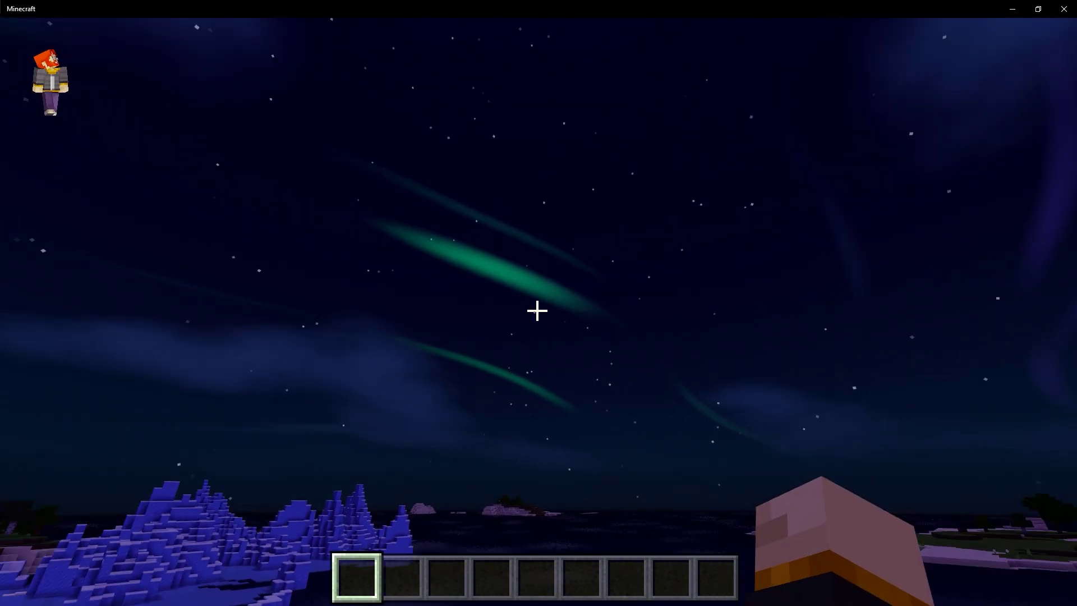
{"action": "key", "text": "w"}
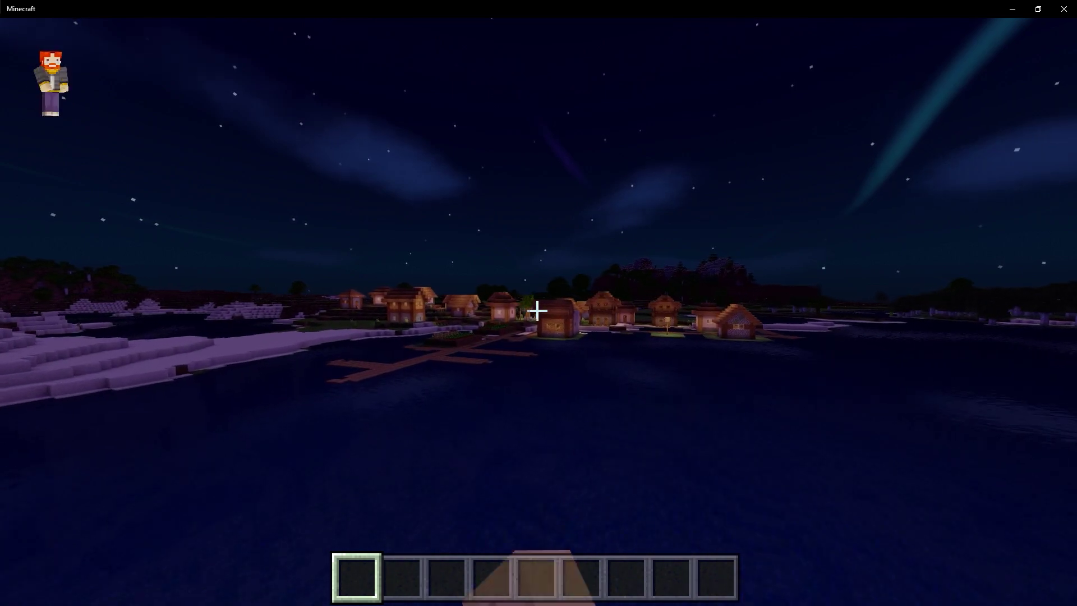
{"action": "key", "text": "w"}
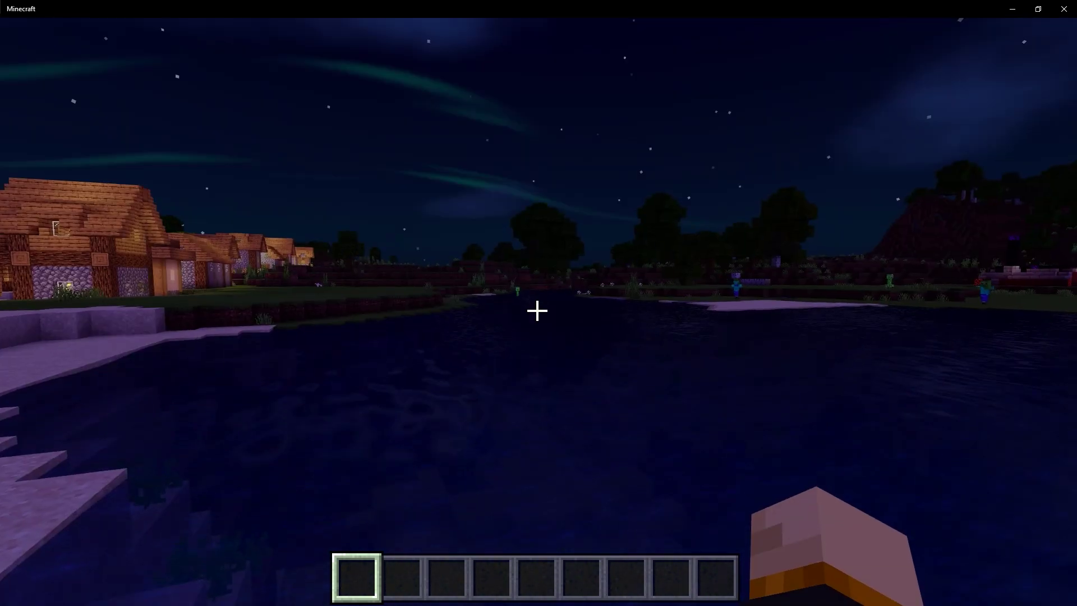
{"action": "key", "text": "w"}
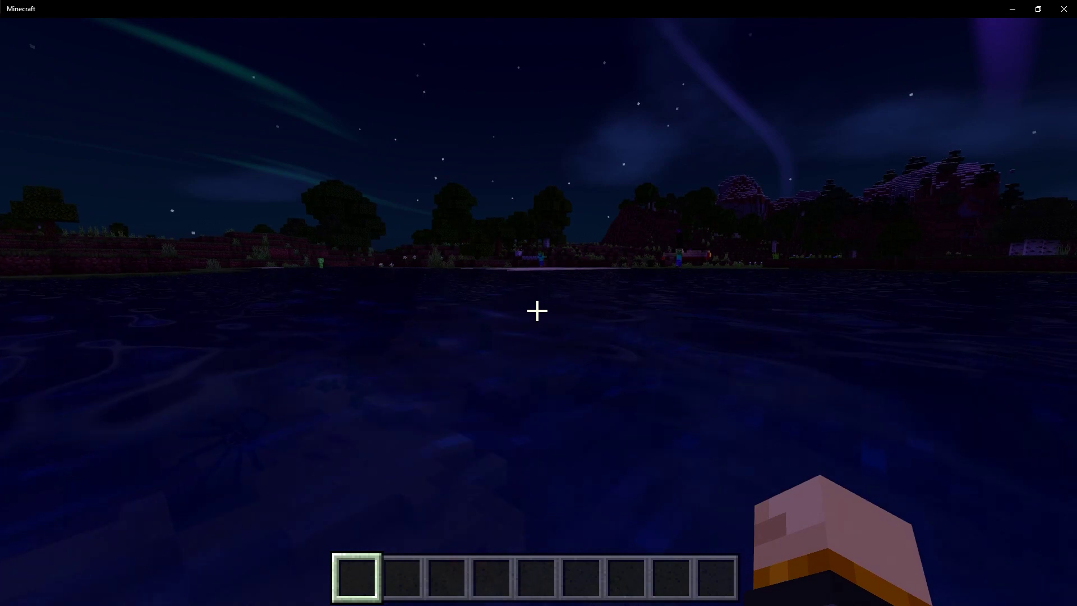
{"action": "key", "text": "w"}
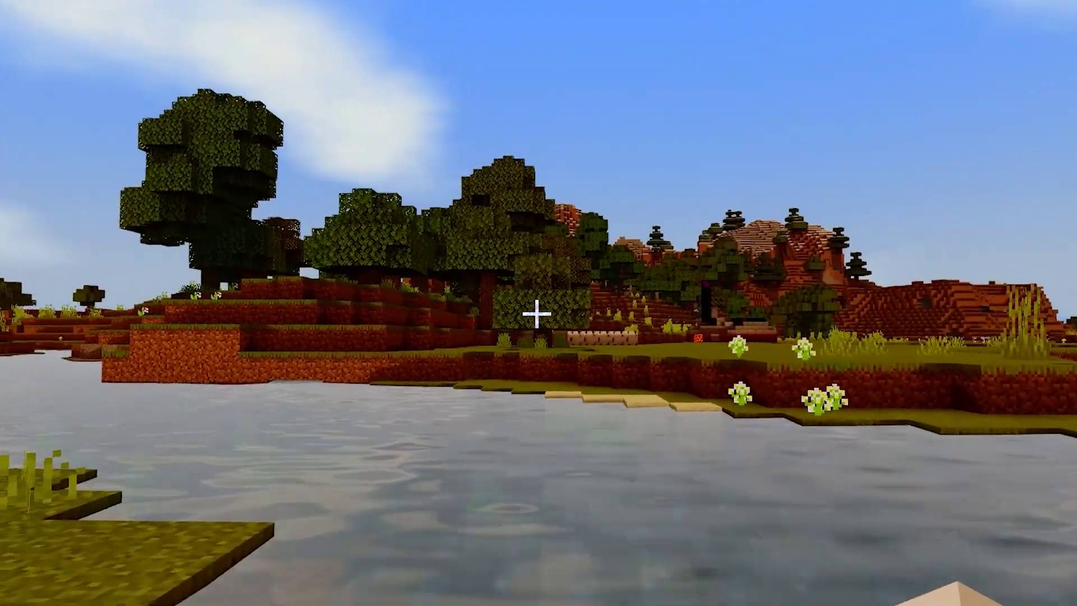
Travel across the water and grassland in daylight to examine the shader's water, foliage and sky
{"action": "key", "text": "w"}
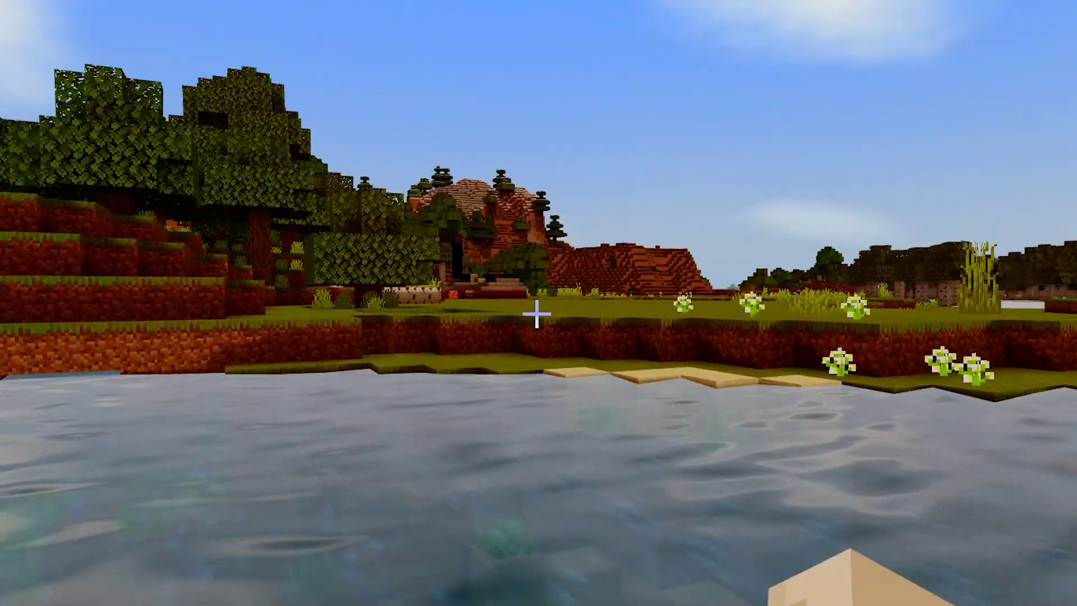
{"action": "key", "text": "w"}
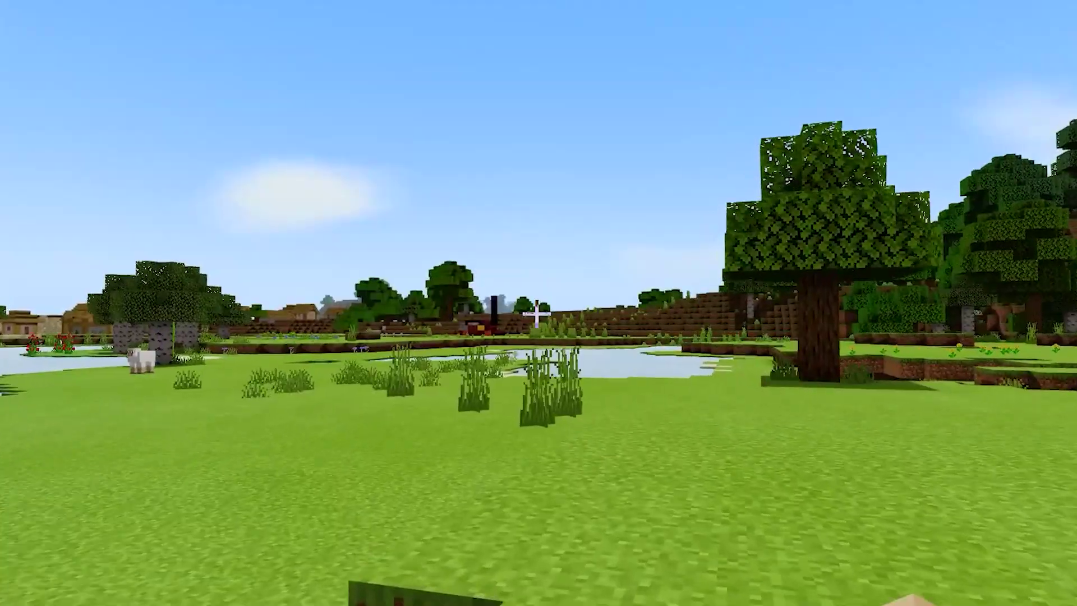
{"action": "key", "text": "w"}
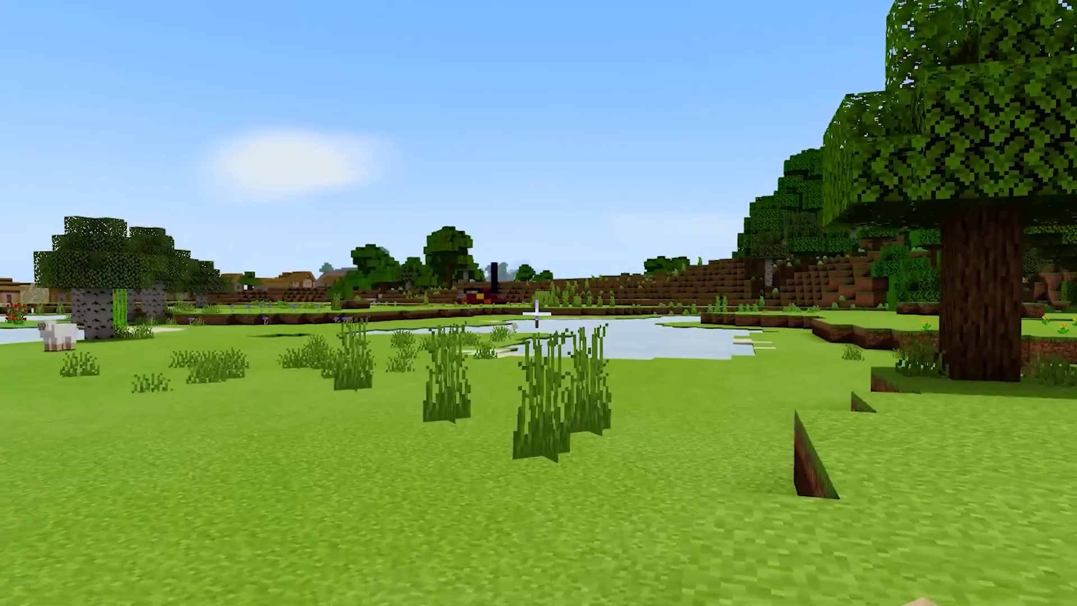
{"action": "key", "text": "w"}
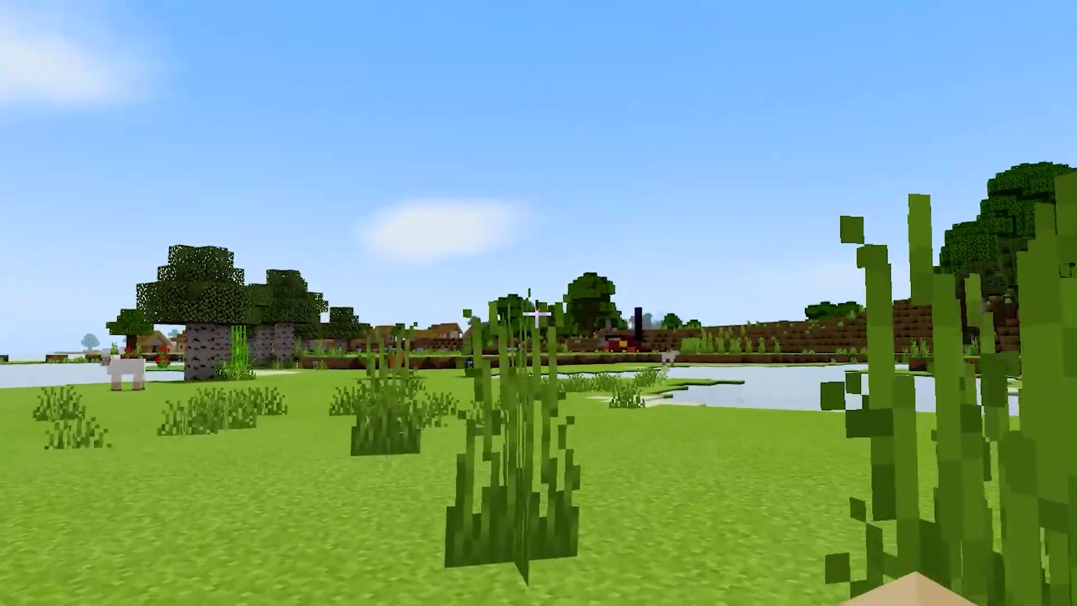
{"action": "key", "text": "w"}
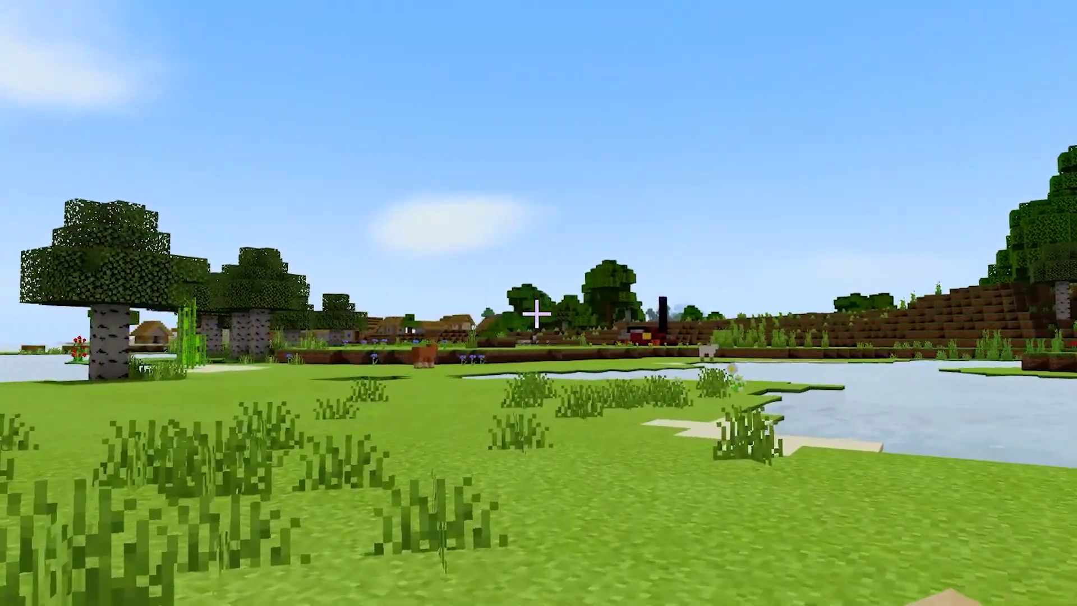
{"action": "key", "text": "w"}
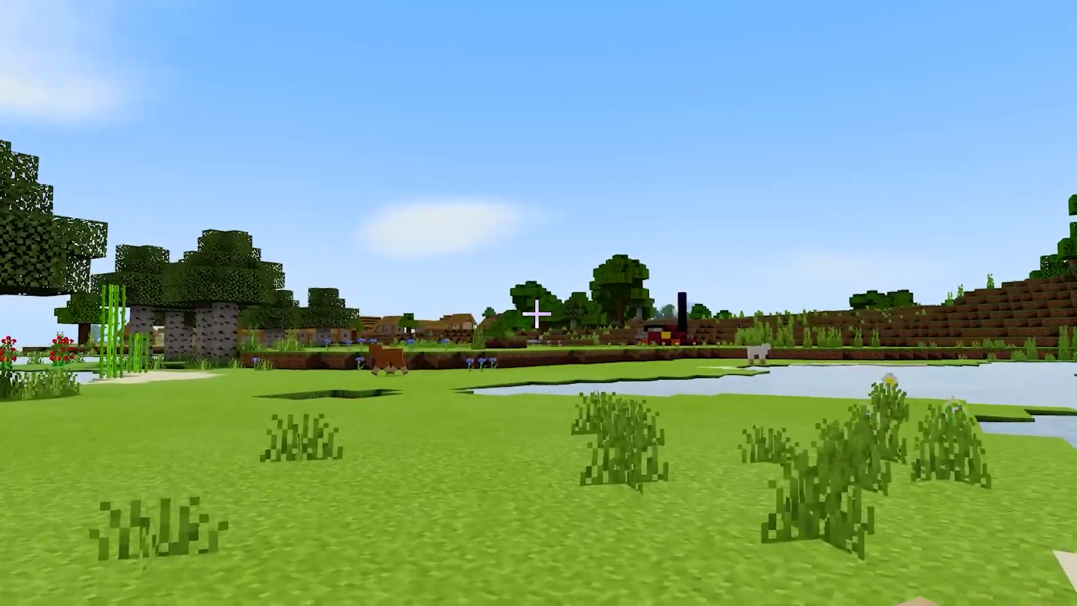
{"action": "key", "text": "w"}
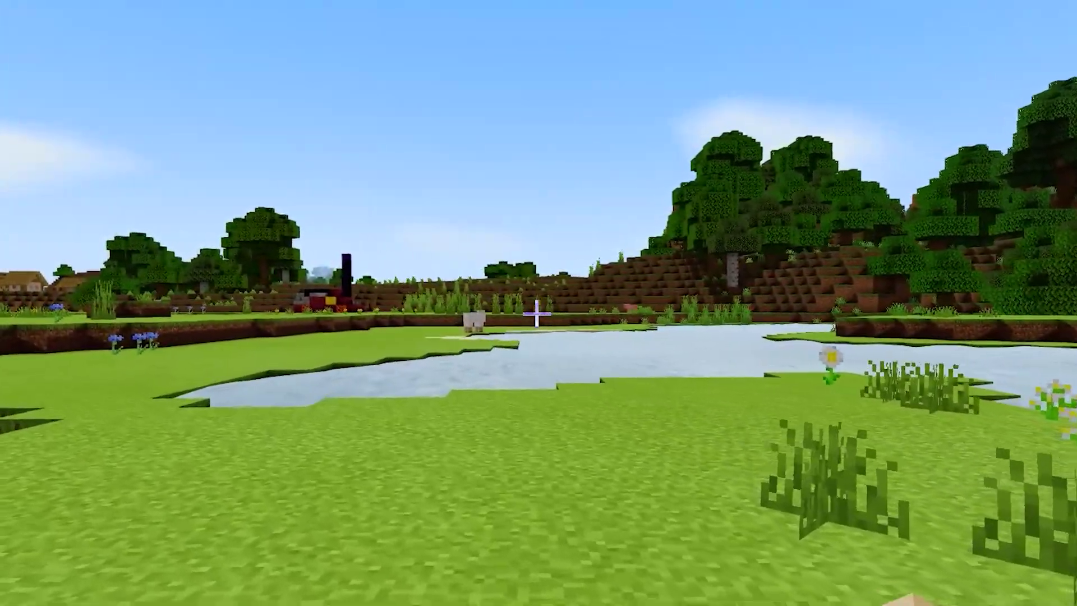
{"action": "key", "text": "w"}
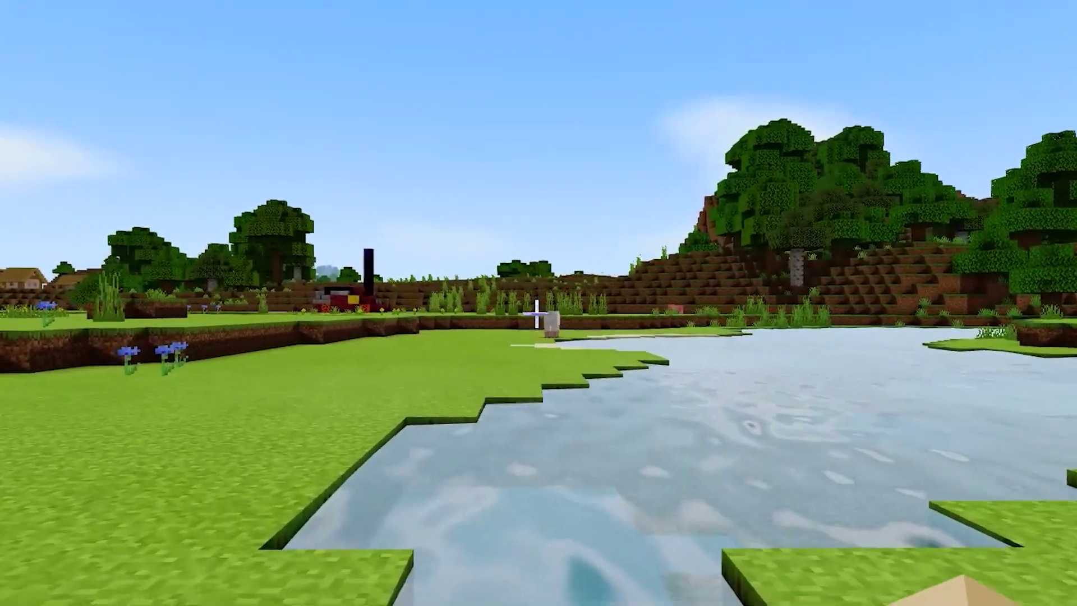
{"action": "key", "text": "w"}
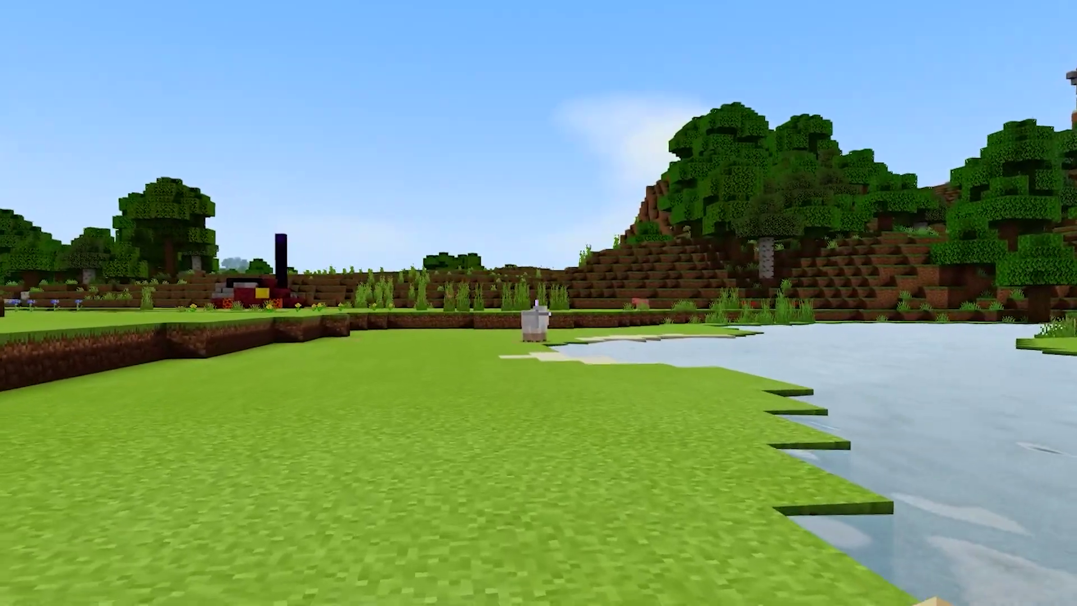
Walk across the grassy plain toward the dark forest to examine the shader's grass, trees and clouds
{"action": "key", "text": "w"}
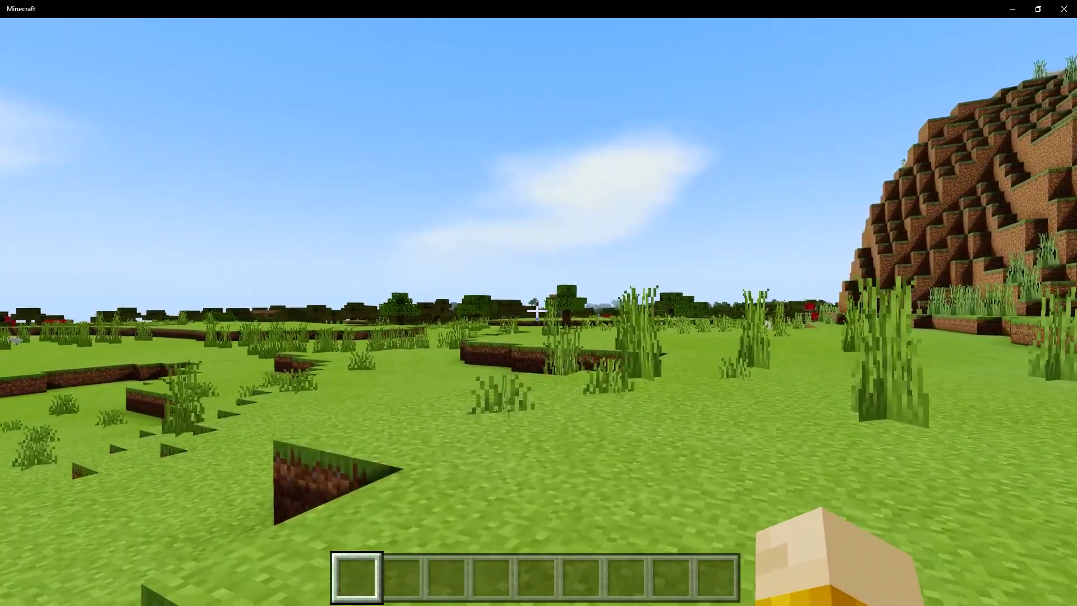
{"action": "key", "text": "w"}
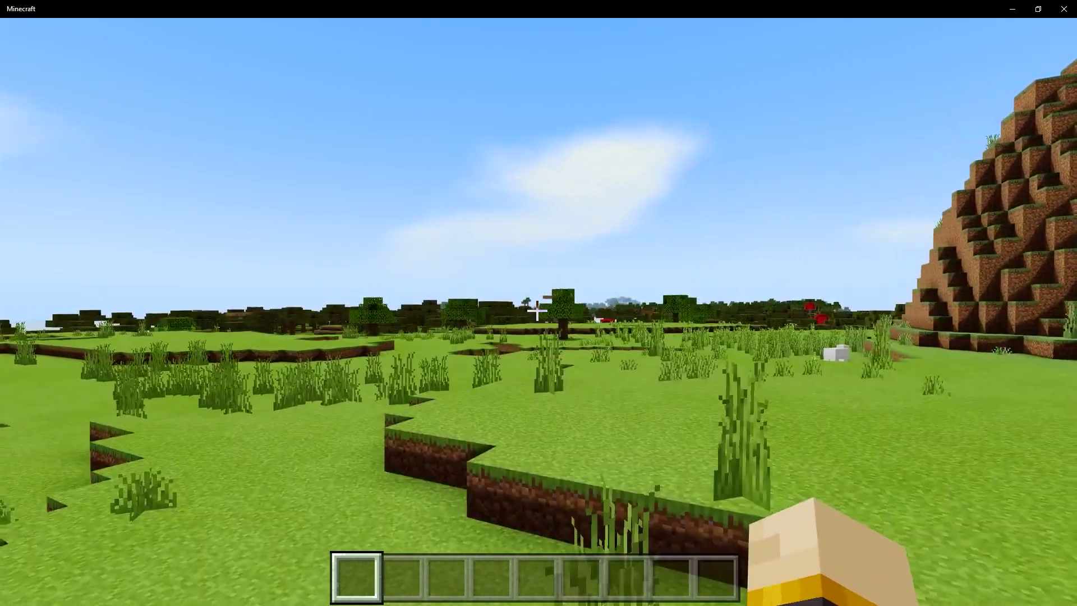
{"action": "key", "text": "w"}
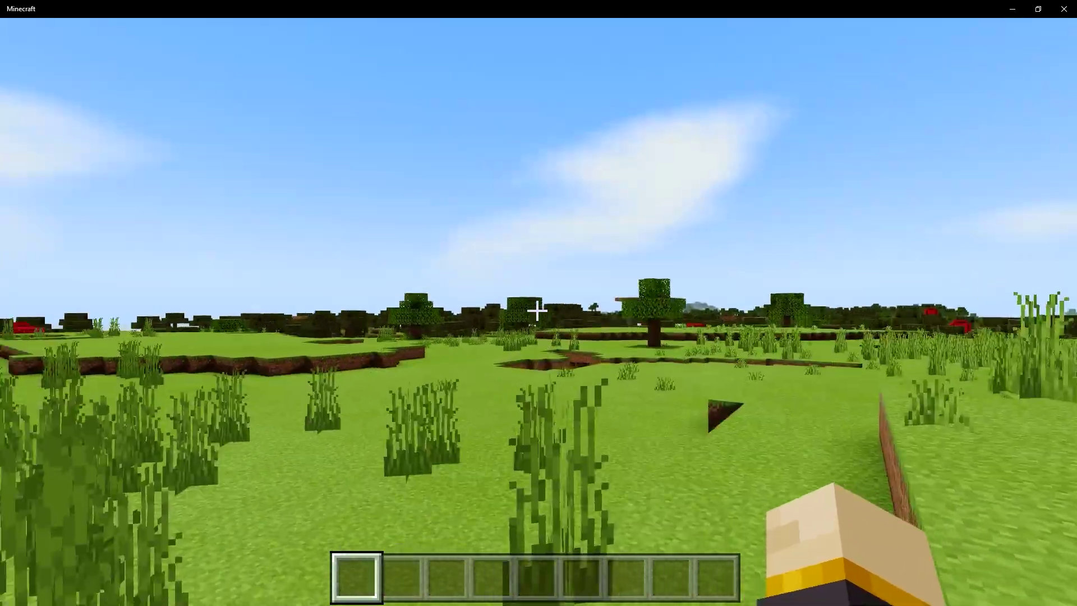
{"action": "key", "text": "w"}
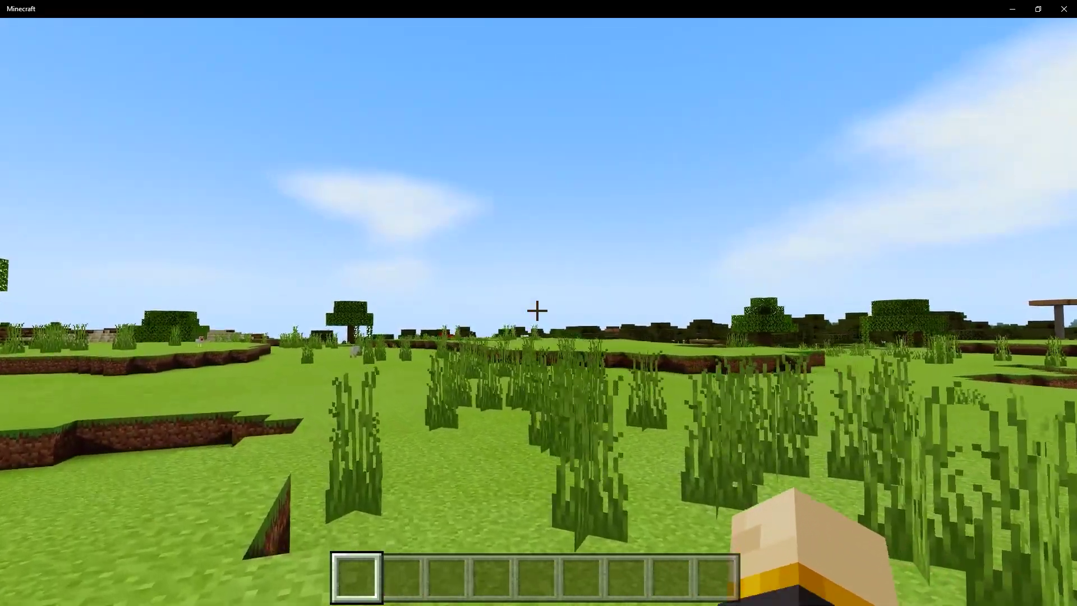
{"action": "key", "text": "w"}
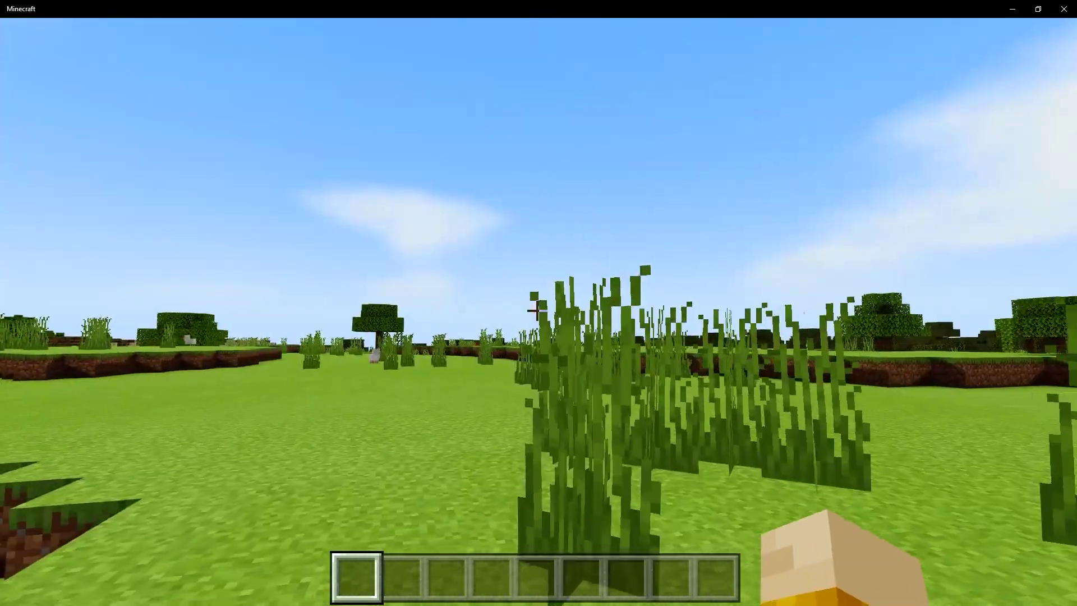
{"action": "key", "text": "w"}
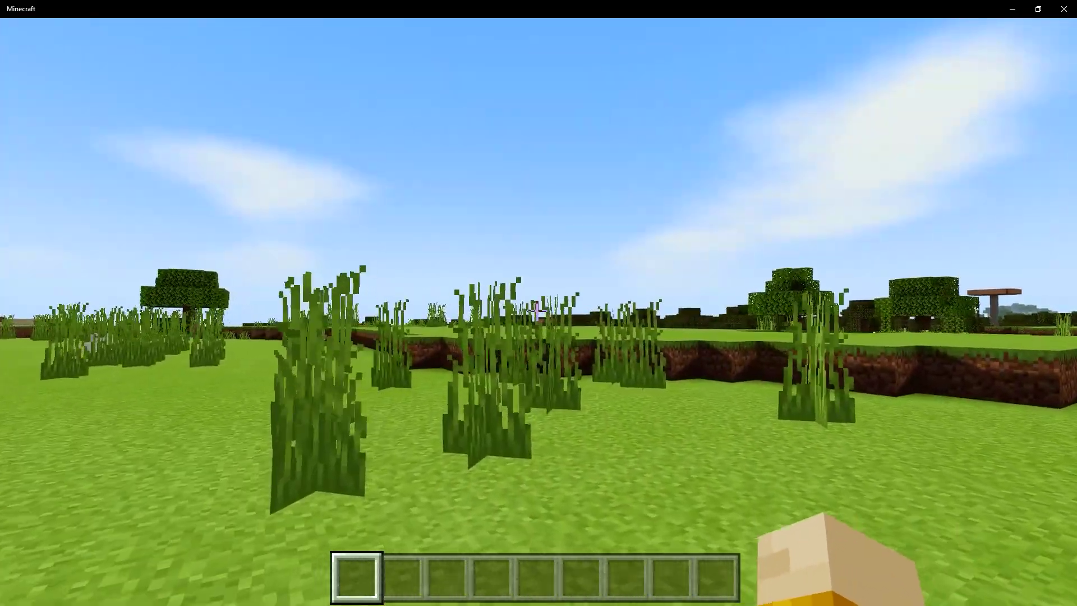
{"action": "key", "text": "w"}
{"action": "key", "text": "w"}
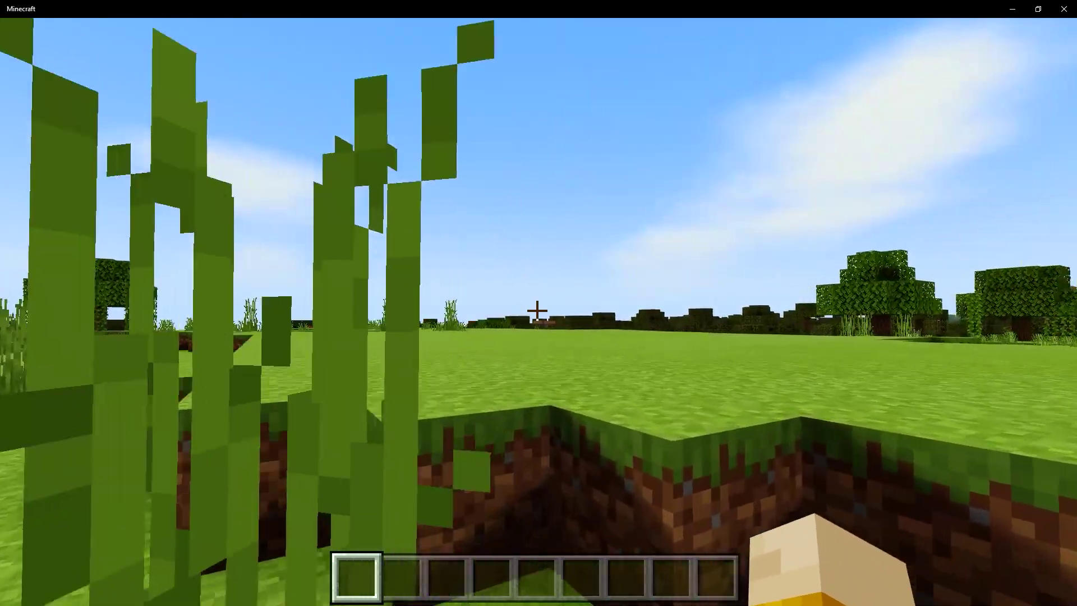
{"action": "key", "text": "space"}
{"action": "key", "text": "w"}
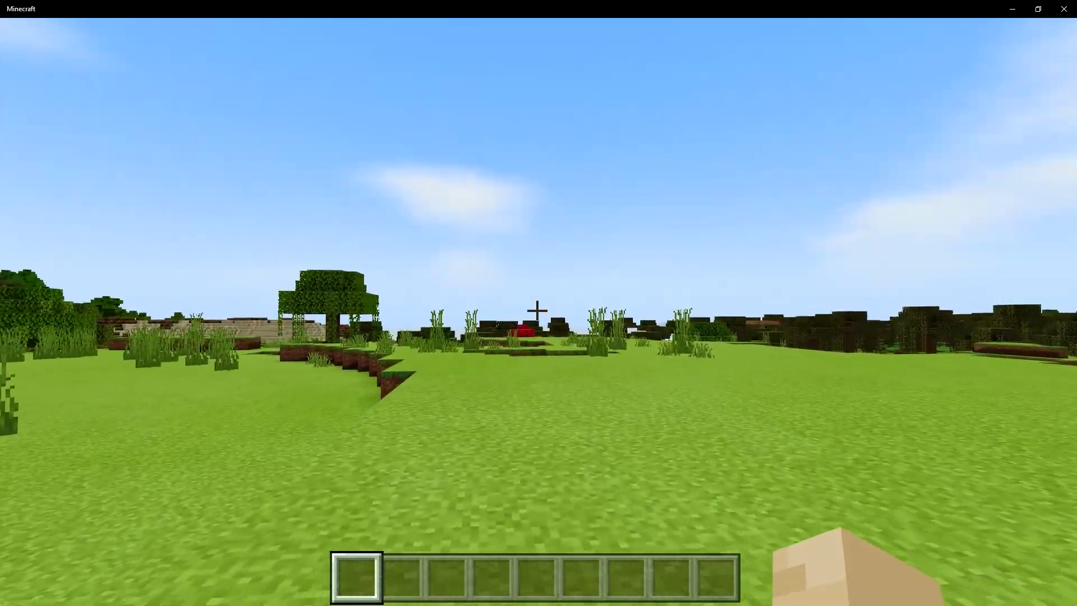
{"action": "key", "text": "w"}
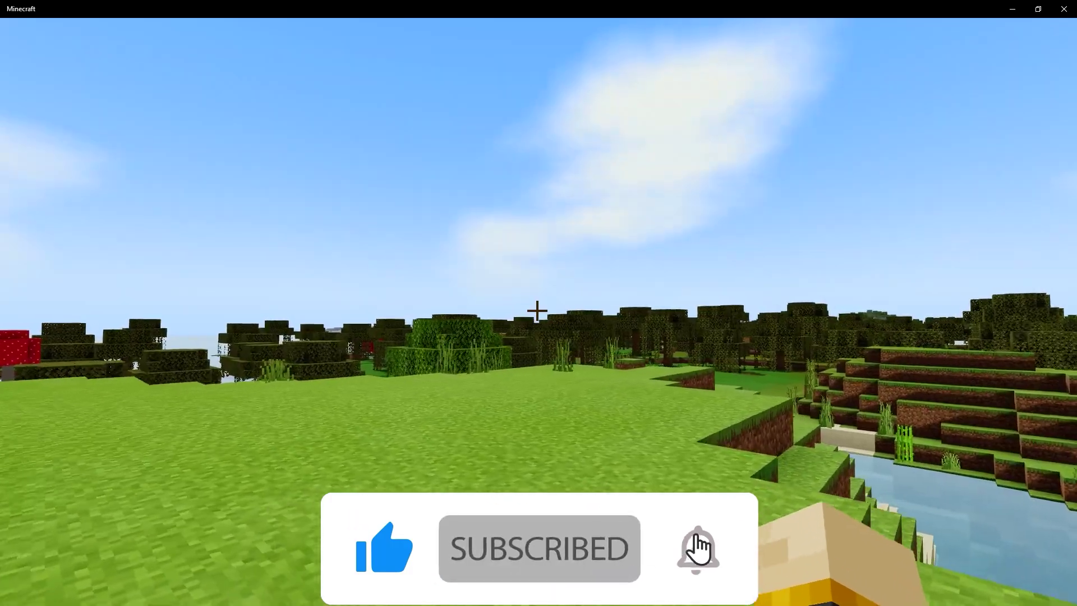
{"action": "key", "text": "w"}
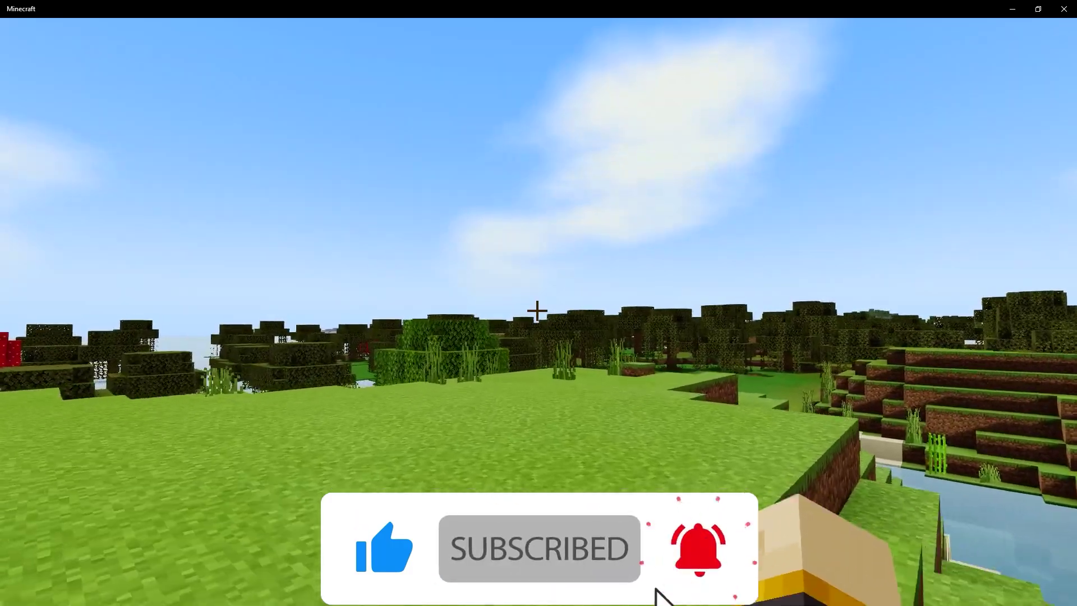